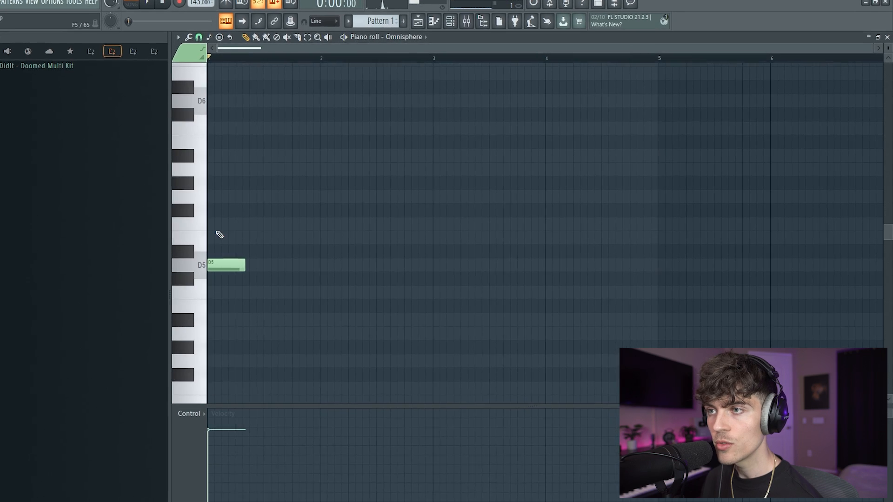
# Build a D minor chord at bar 1 by adding F5 and A5, raise the F5 one octave, and play it back.
pyautogui.click(247, 221)
pyautogui.click(179, 171)
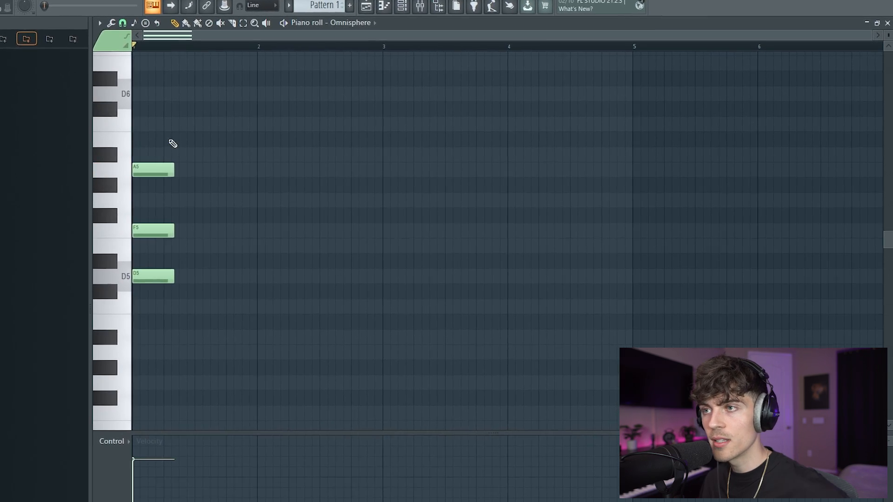
pyautogui.moveTo(187, 125); pyautogui.dragTo(214, 249)
pyautogui.keyDown('ctrl'); pyautogui.click(209, 332); pyautogui.keyUp('ctrl')
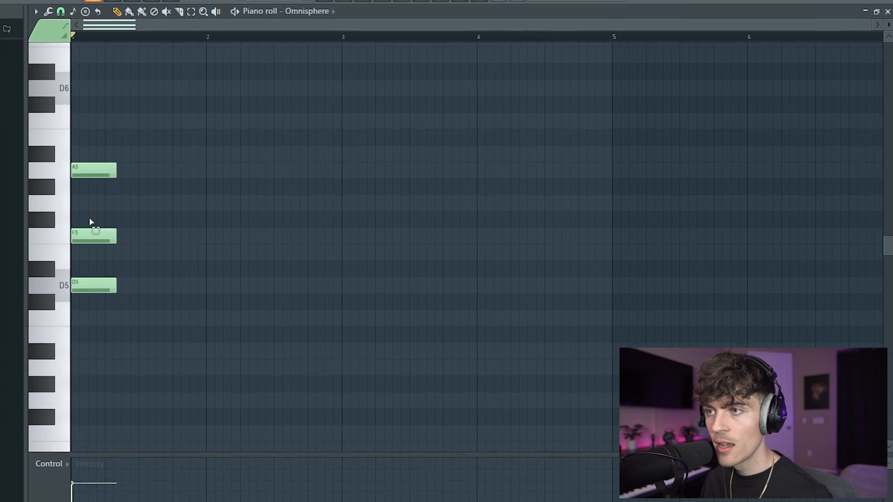
pyautogui.keyDown('ctrl'); pyautogui.click(133, 236); pyautogui.keyUp('ctrl')
pyautogui.hotkey('ctrl', 'Up')
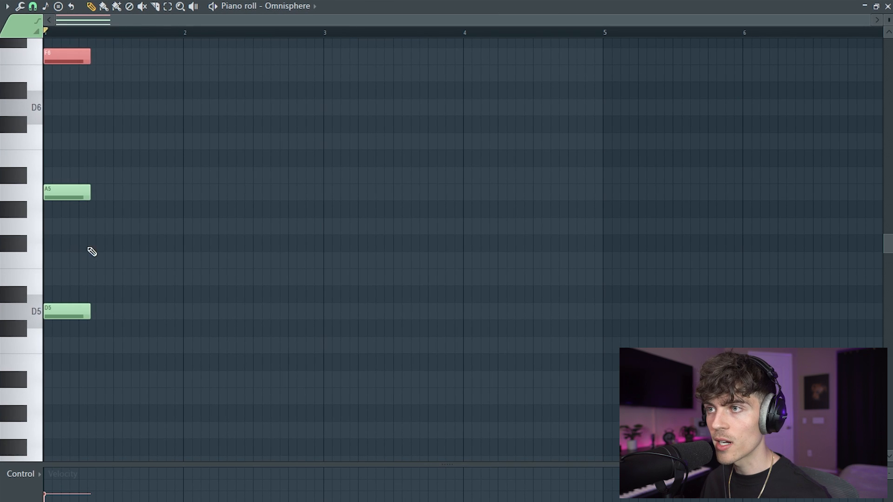
pyautogui.scroll(3, 151, 254)
pyautogui.press('space')
pyautogui.press('space')
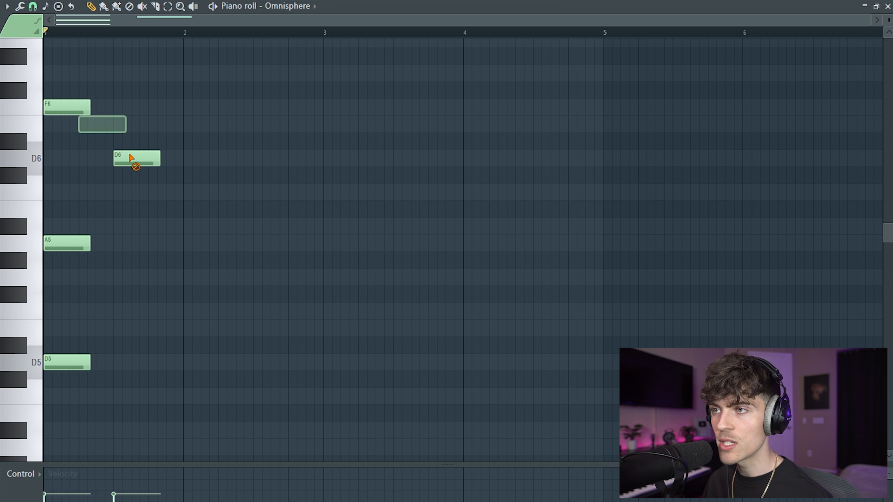
# Delete the F6, A5 and D5 chord notes at bar 1 and end the recording of the new melody.
pyautogui.rightClick(86, 107)
pyautogui.rightClick(69, 243)
pyautogui.rightClick(70, 362)
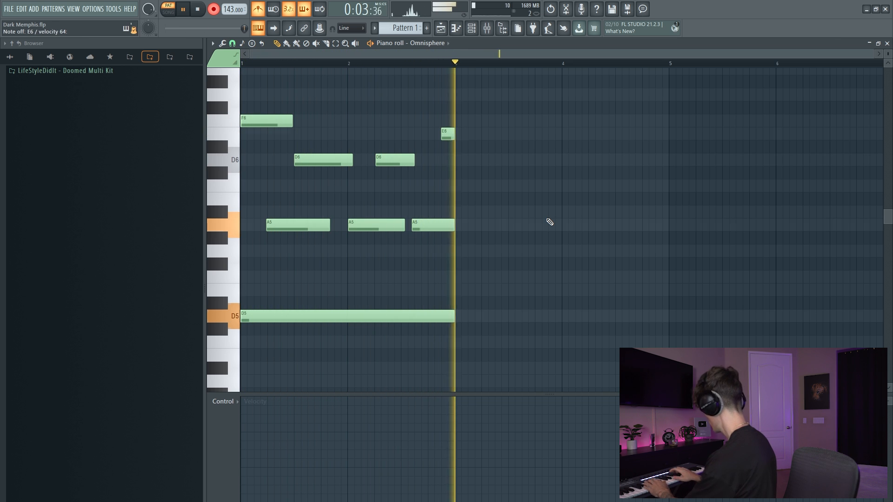
pyautogui.press('space')
# Place long D5, F5 and A5 notes starting halfway through bar 3 and raise the F5 one octave.
pyautogui.click(511, 320)
pyautogui.click(510, 277)
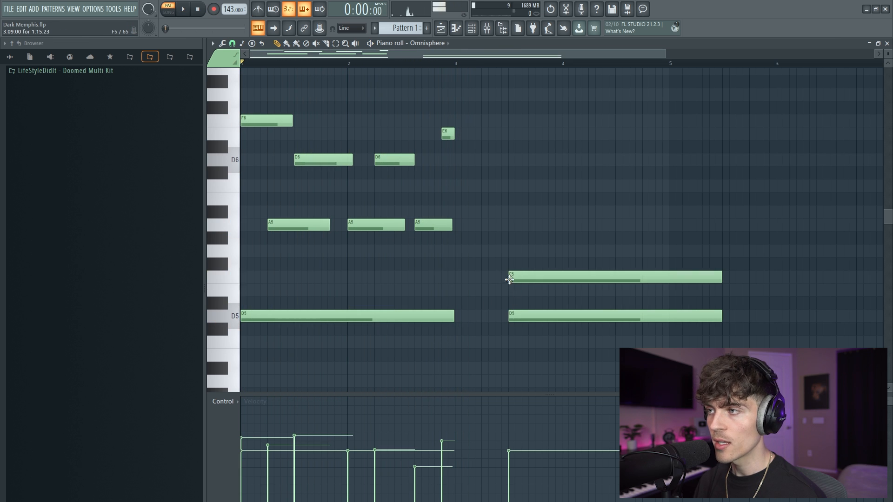
pyautogui.click(509, 226)
pyautogui.moveTo(509, 258); pyautogui.dragTo(520, 293)
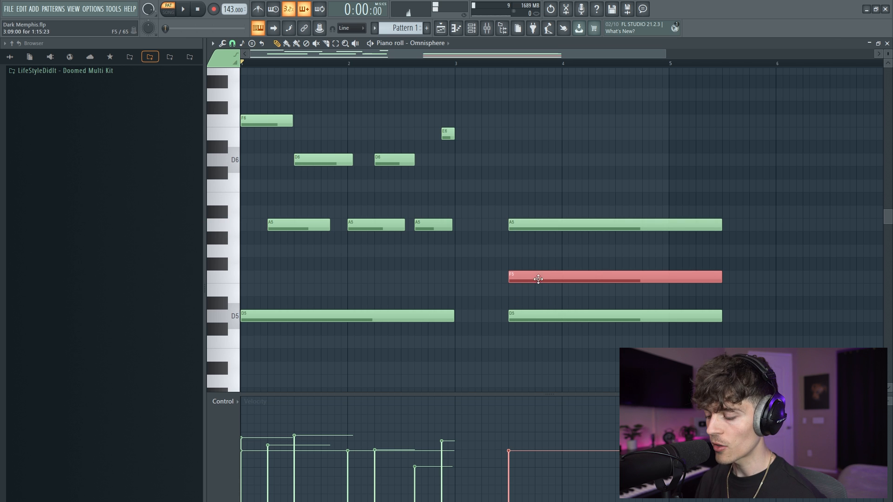
pyautogui.hotkey('ctrl', 'Up')
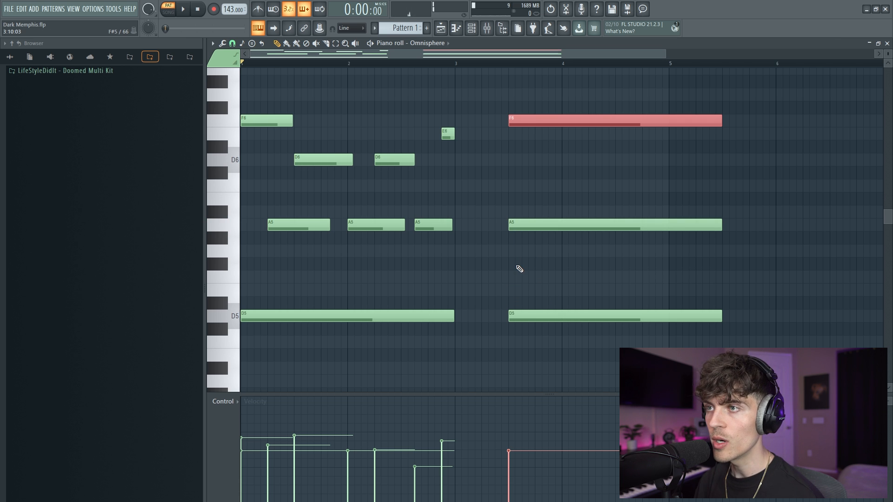
# Shift the A5 note of the second chord one beat later than its outer F6 and D5 notes and audition it.
pyautogui.keyDown('ctrl'); pyautogui.click(552, 205); pyautogui.keyUp('ctrl')
pyautogui.moveTo(526, 287); pyautogui.dragTo(544, 328)
pyautogui.moveTo(544, 108); pyautogui.dragTo(571, 160)
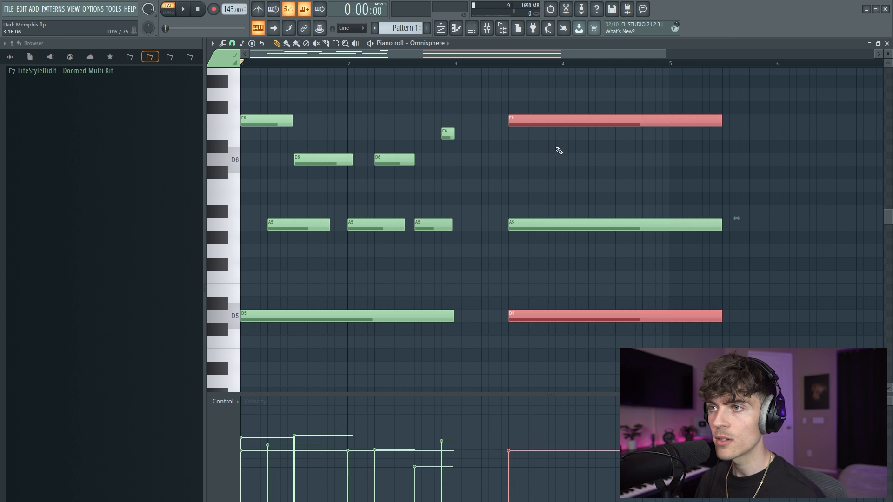
pyautogui.click(563, 142)
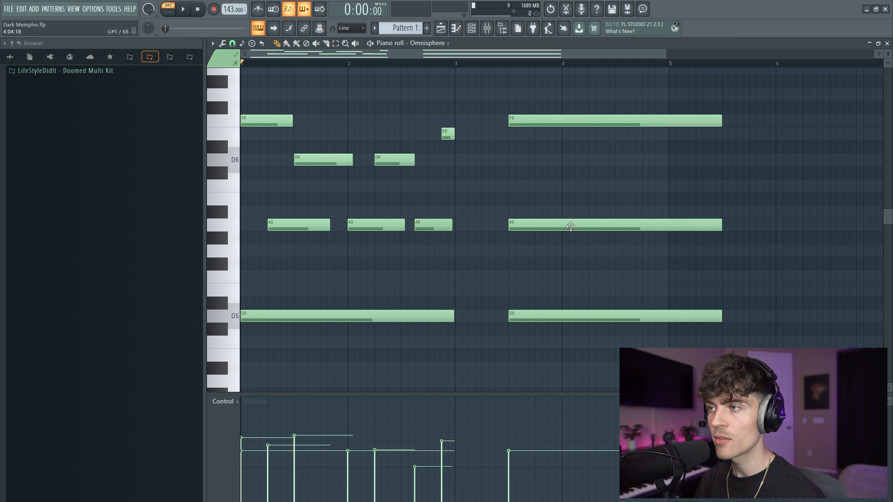
pyautogui.moveTo(516, 193); pyautogui.dragTo(533, 238)
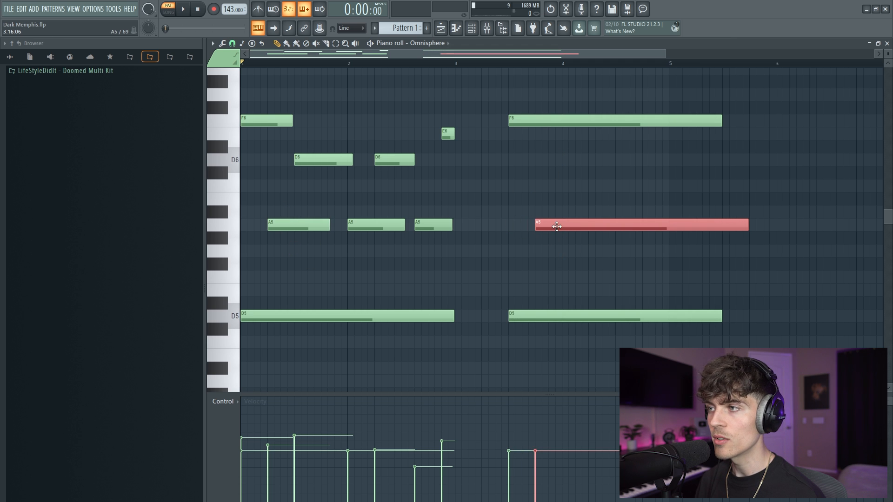
pyautogui.click(560, 263)
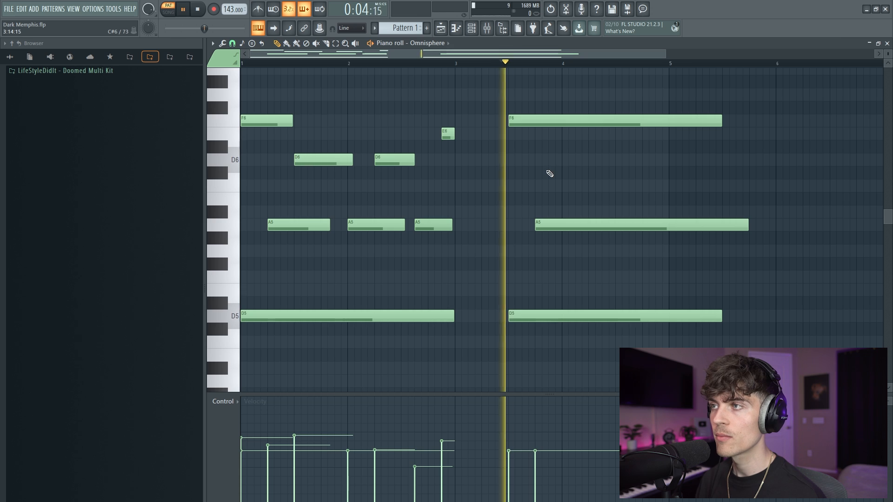
pyautogui.press('space')
# Highlight the upper melody notes and the A5 notes of the recorded phrase in bars 1 and 2 to examine their pattern.
pyautogui.moveTo(323, 115); pyautogui.dragTo(454, 190)
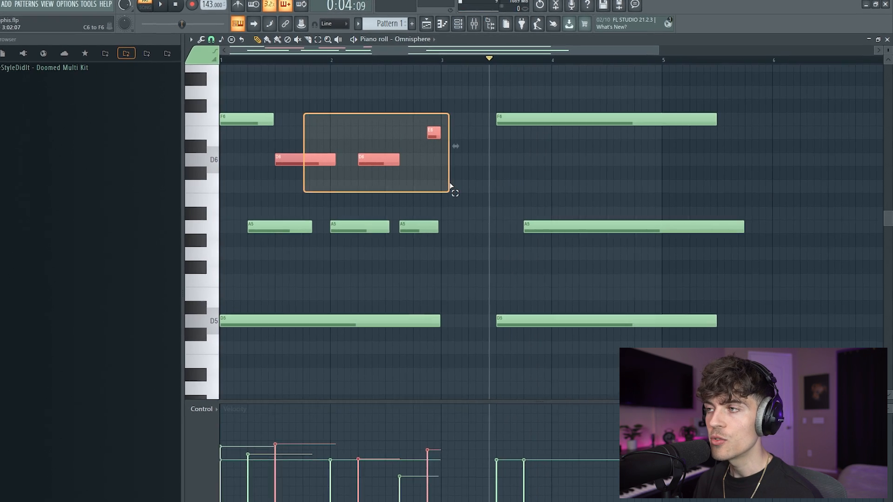
pyautogui.click(450, 193)
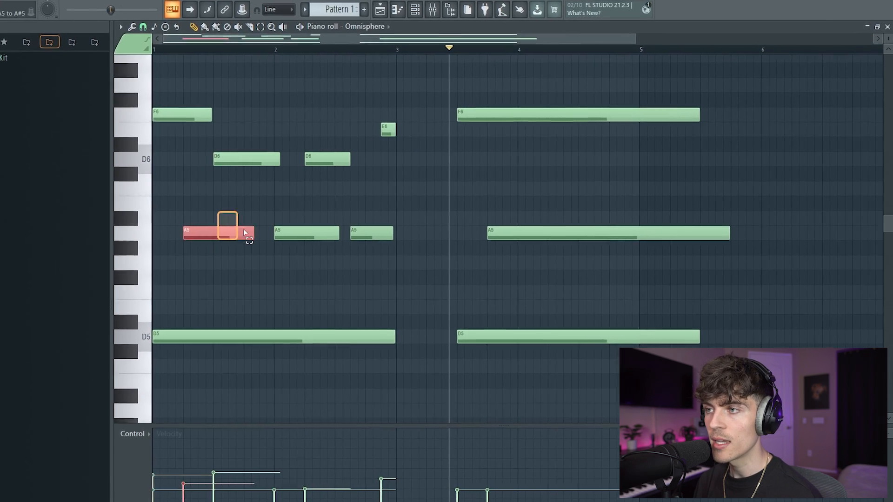
pyautogui.moveTo(221, 222); pyautogui.dragTo(409, 265)
pyautogui.click(465, 274)
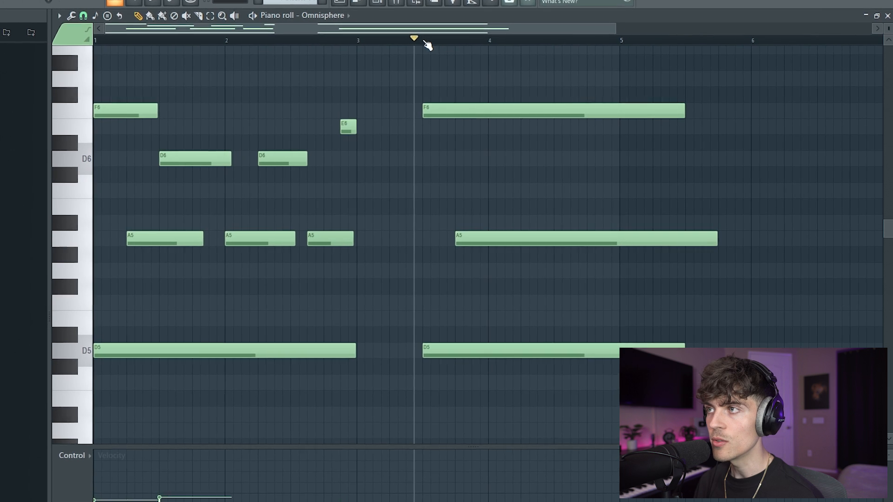
# Play from the start of the second chord and add a D6 note at the beginning of bar 4.
pyautogui.click(424, 41)
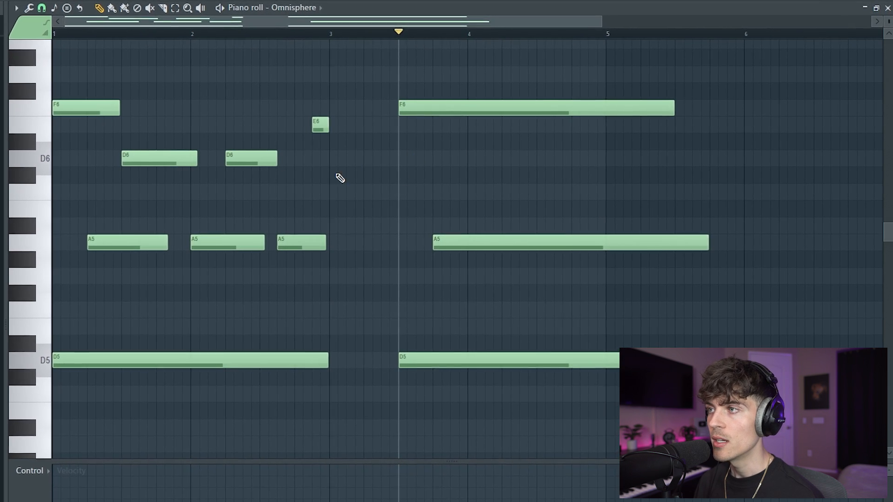
pyautogui.press('space')
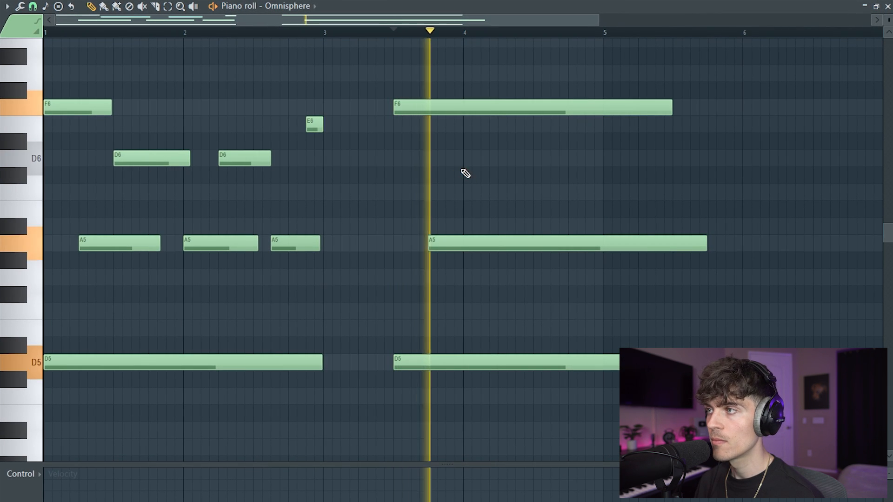
pyautogui.click(465, 158)
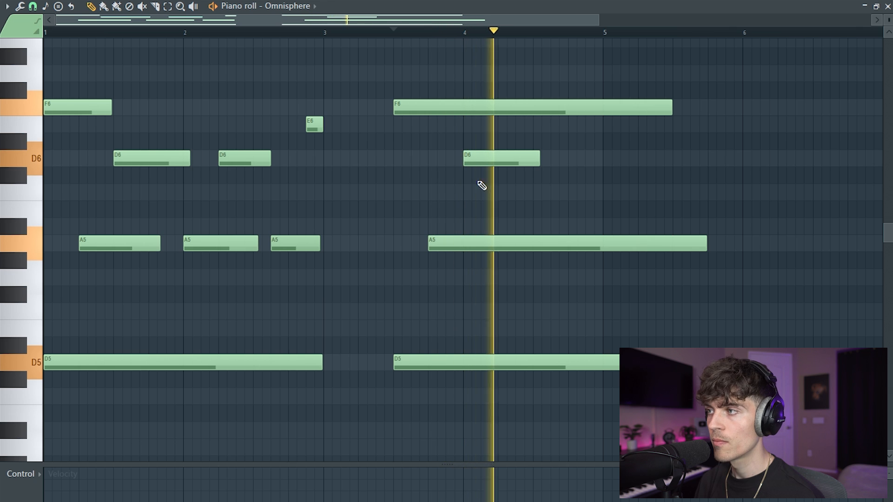
pyautogui.press('space')
# Shorten the second phrase's A5 note to about half a bar and add another A5 halfway through bar 4.
pyautogui.moveTo(706, 246); pyautogui.dragTo(499, 260)
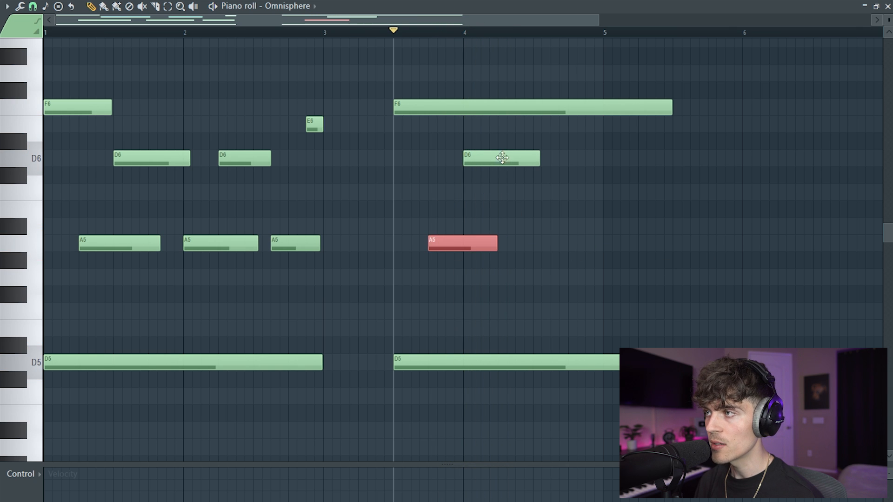
pyautogui.press('space')
pyautogui.click(535, 242)
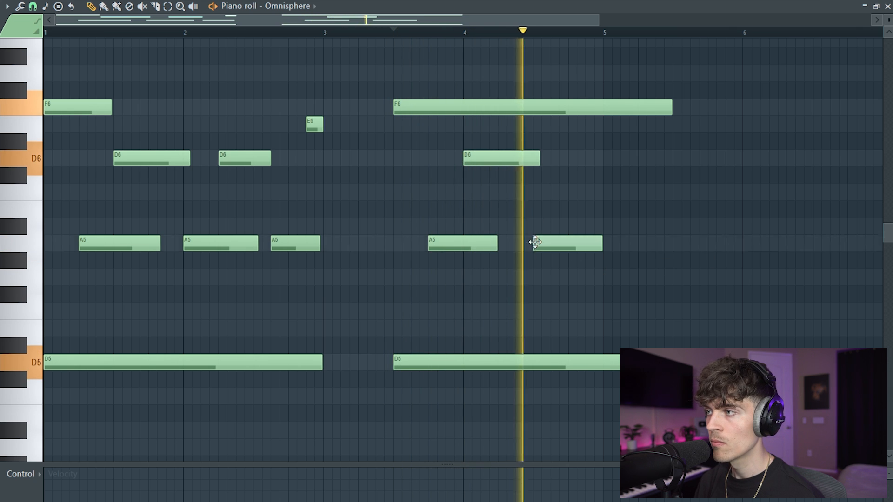
pyautogui.press('space')
# Move the whole second phrase so it starts at bar 5 and set the playback position there.
pyautogui.moveTo(448, 66); pyautogui.dragTo(623, 369)
pyautogui.moveTo(562, 358); pyautogui.dragTo(772, 359)
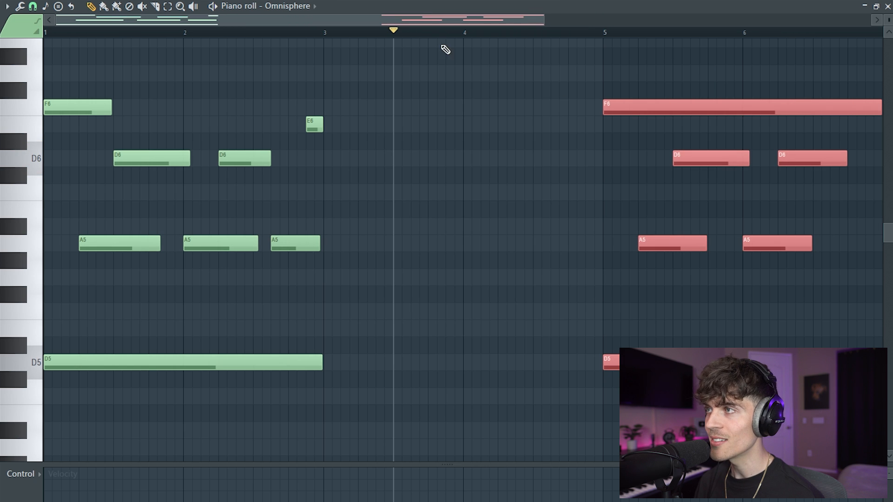
pyautogui.scroll(-2, 444, 46)
pyautogui.click(437, 33)
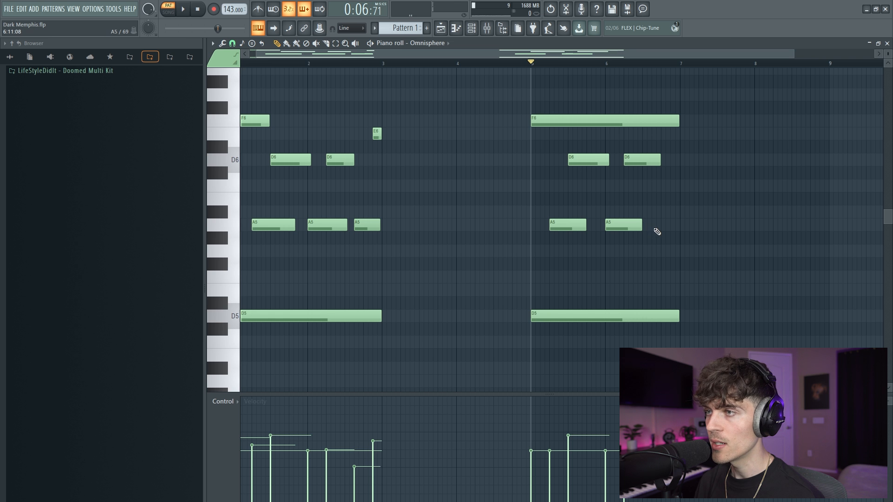
# Add a third A5 note and a closing E6 note near the end of bar 6 while auditioning the phrase.
pyautogui.click(656, 228)
pyautogui.press('space')
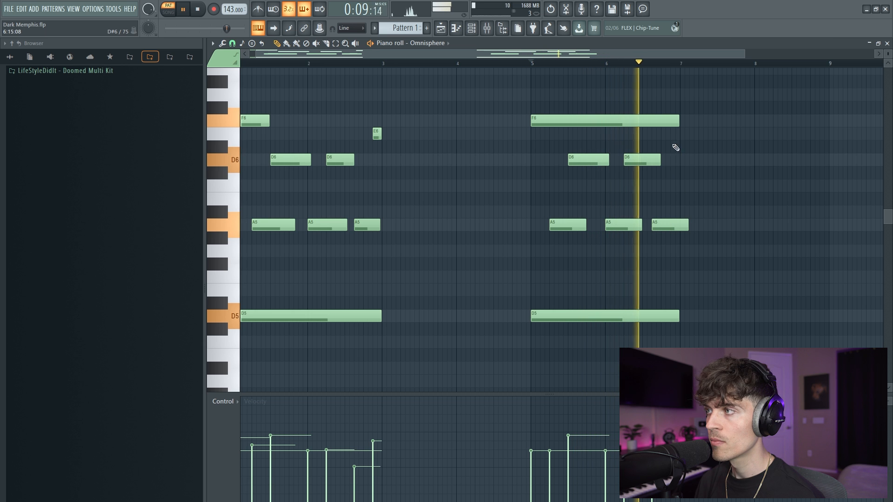
pyautogui.click(676, 134)
pyautogui.press('space')
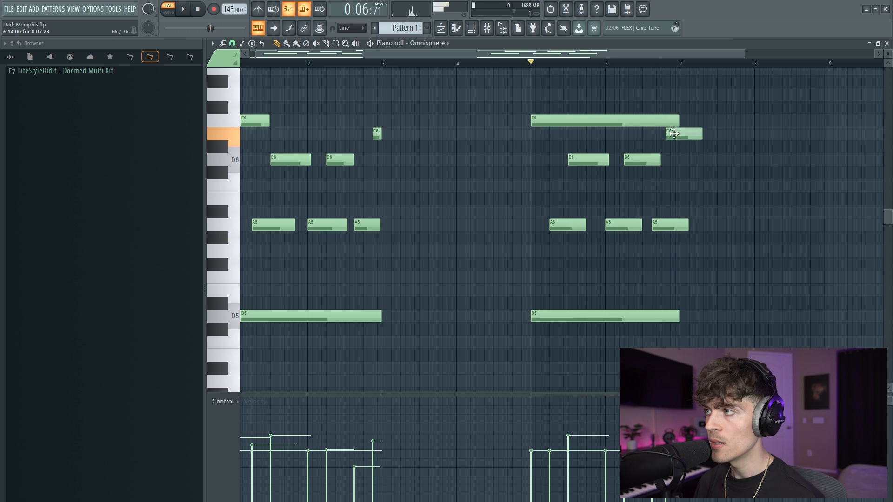
# Trim the closing E6 note so it ends at bar 7 and listen to the phrase.
pyautogui.press('space')
pyautogui.moveTo(697, 134); pyautogui.dragTo(679, 134)
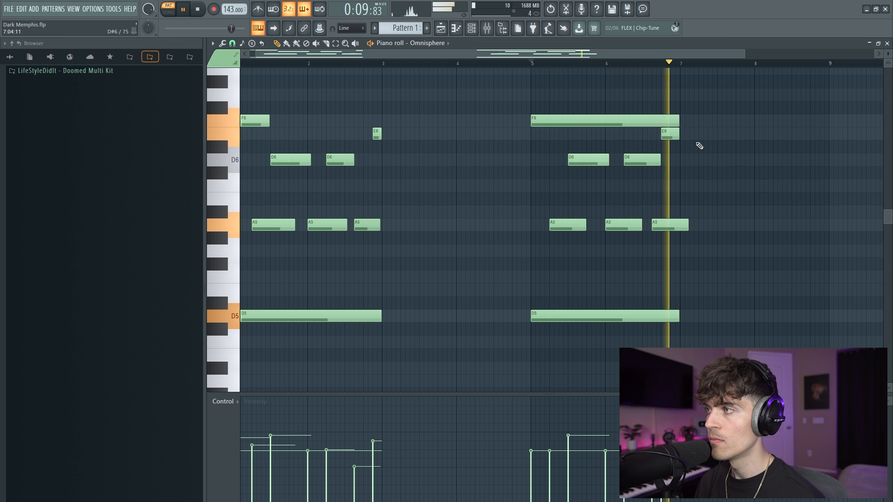
pyautogui.press('space')
# Examine the inner D6, E6 and A5 notes of the bar 5 phrase and play it back.
pyautogui.scroll(3, 646, 70)
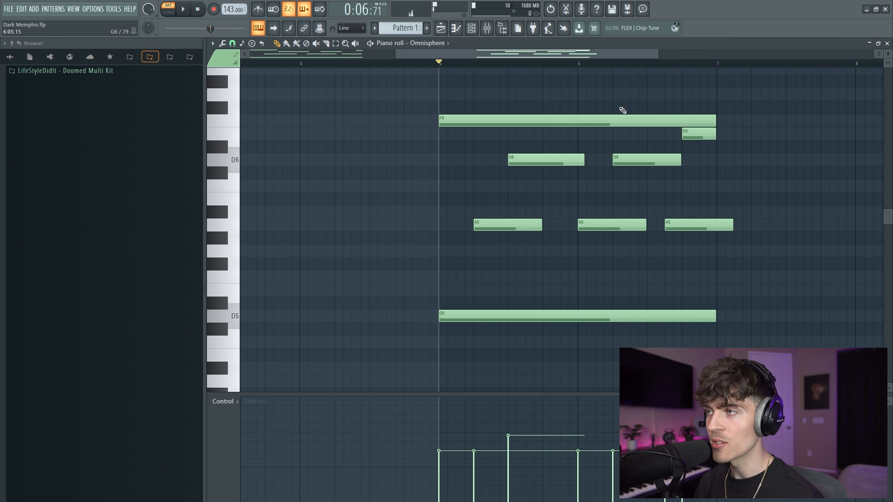
pyautogui.moveTo(497, 140); pyautogui.dragTo(729, 243)
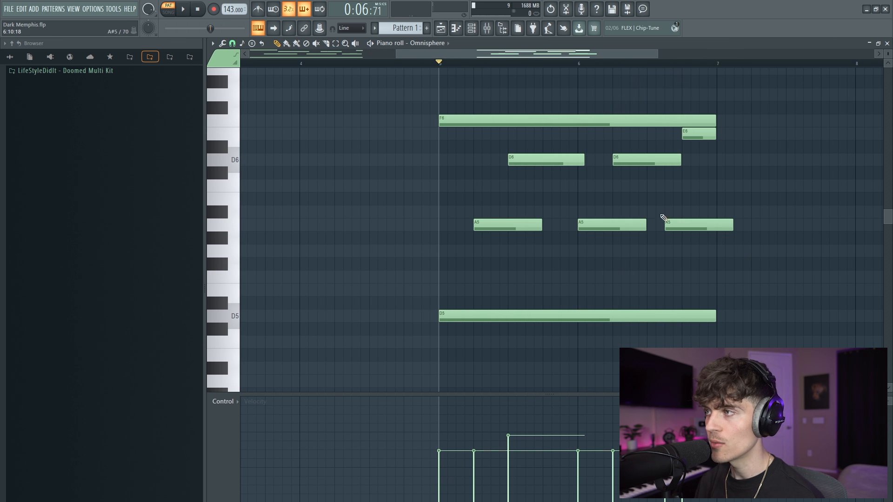
pyautogui.press('space')
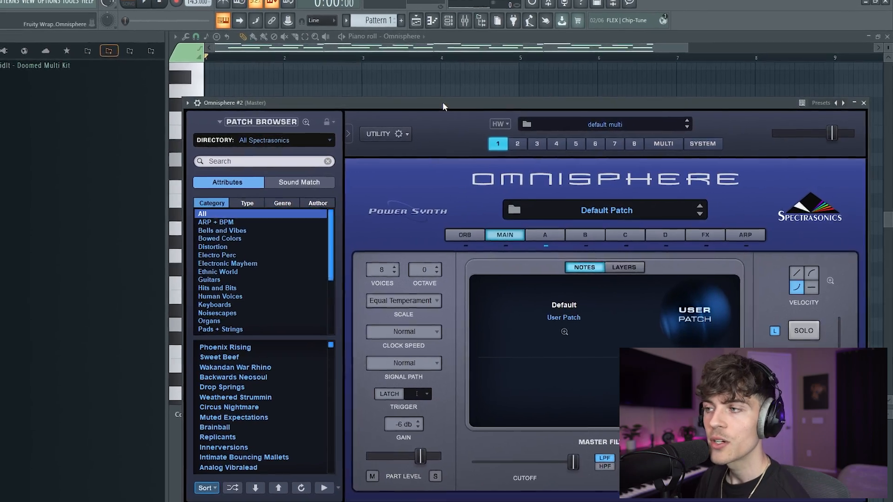
# Search the Omnisphere #2 patch browser for "sledg".
pyautogui.click(254, 162)
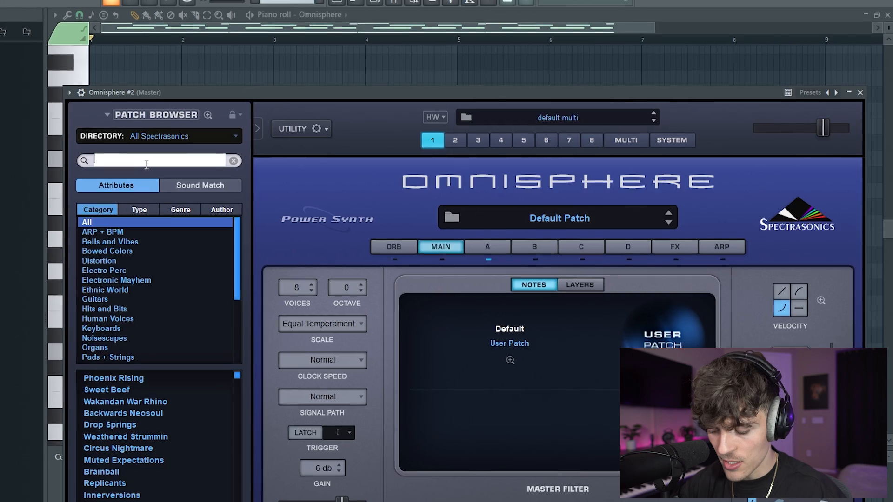
pyautogui.write('sledg')
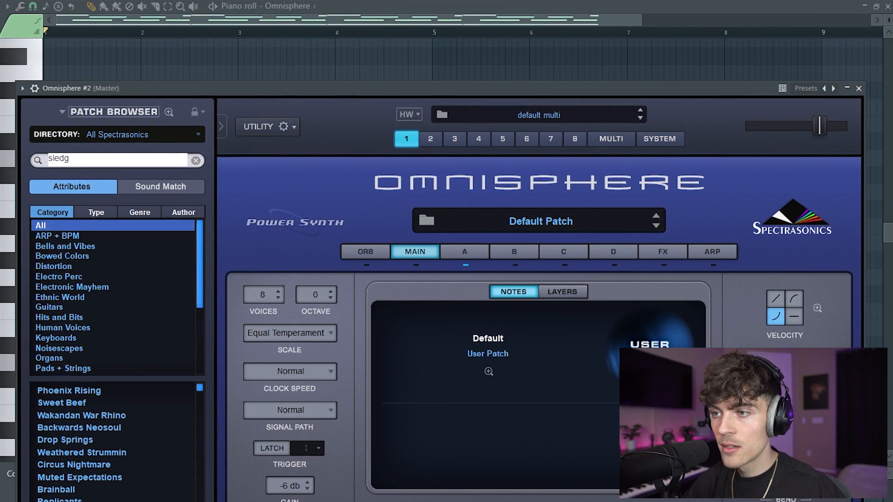
pyautogui.press('Return')
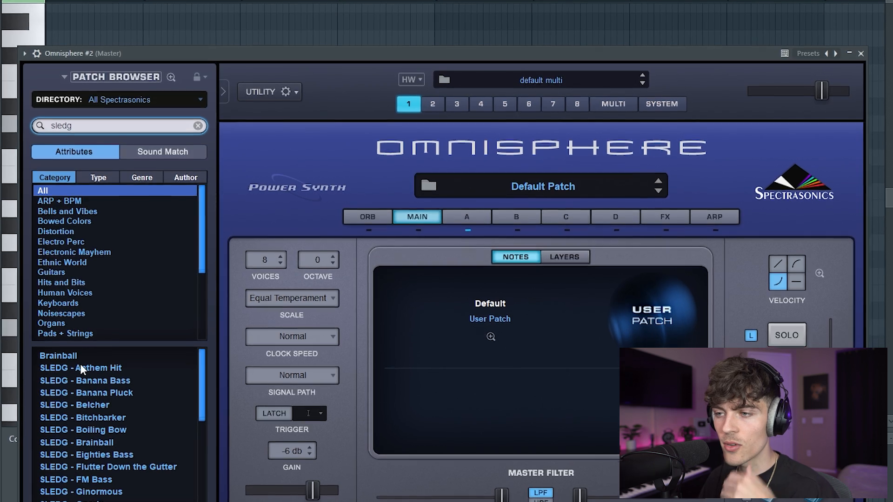
# Load one of the SLEDG Yellow patches near the end of the search results in Omnisphere #2.
pyautogui.scroll(-5, 86, 346)
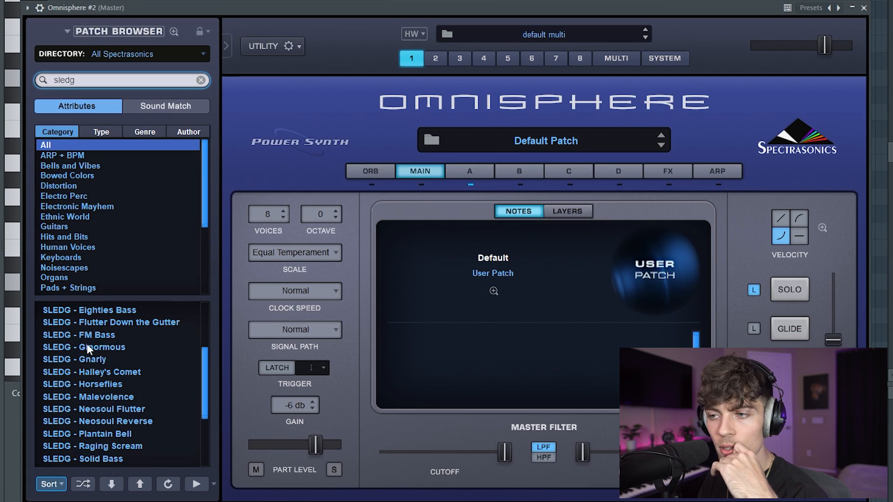
pyautogui.scroll(-1, 86, 348)
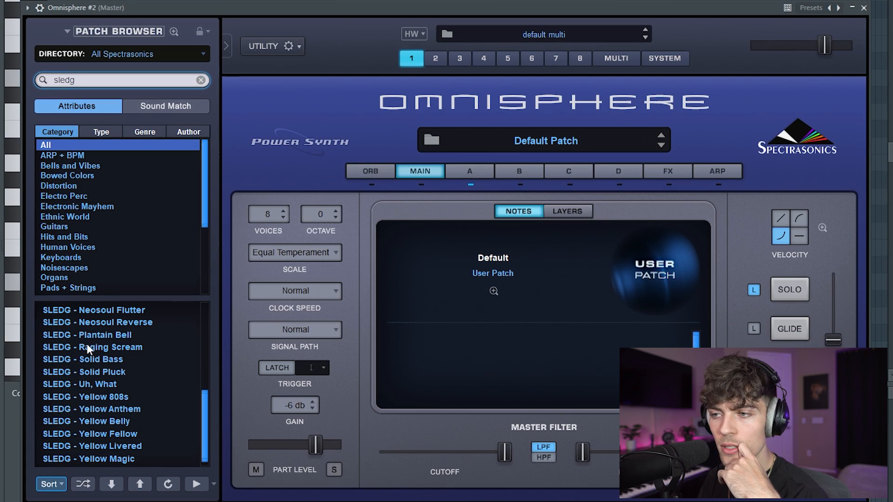
pyautogui.scroll(-1, 87, 346)
pyautogui.click(82, 445)
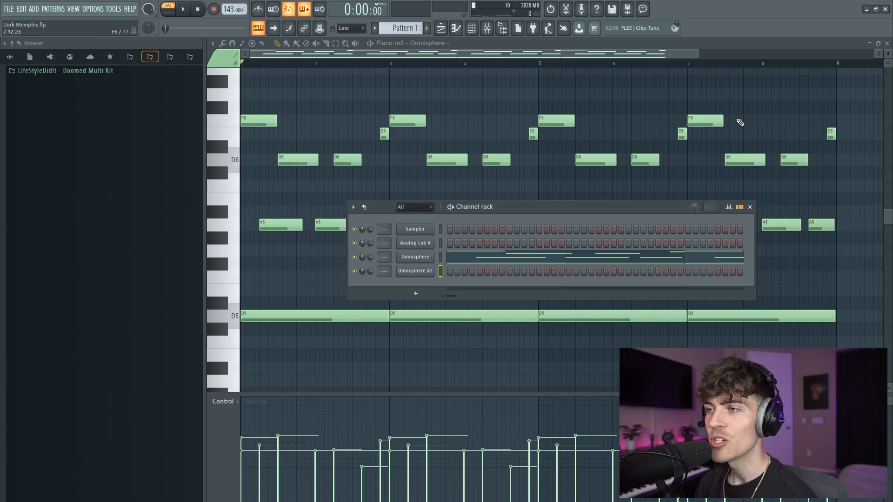
# Paste the Omnisphere melody into the Omnisphere #2 channel, play it back and audition the SLEDG - Yellow Anthem patch.
pyautogui.click(442, 275)
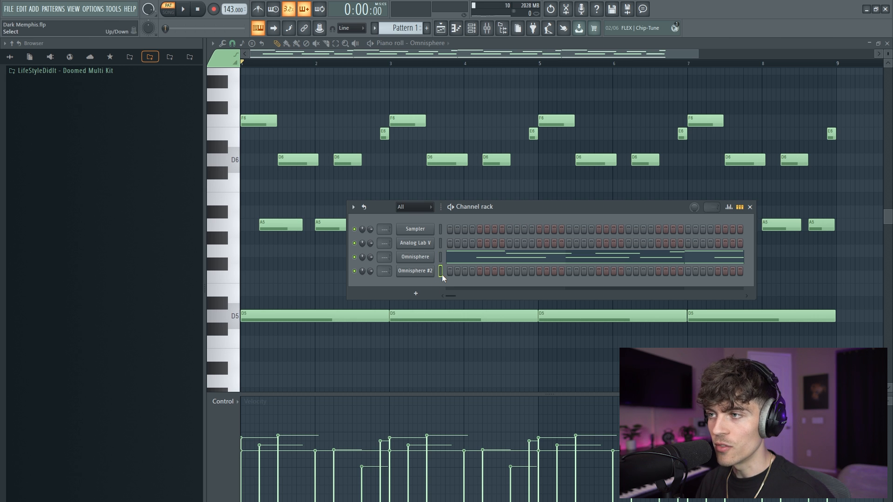
pyautogui.hotkey('ctrl', 'v')
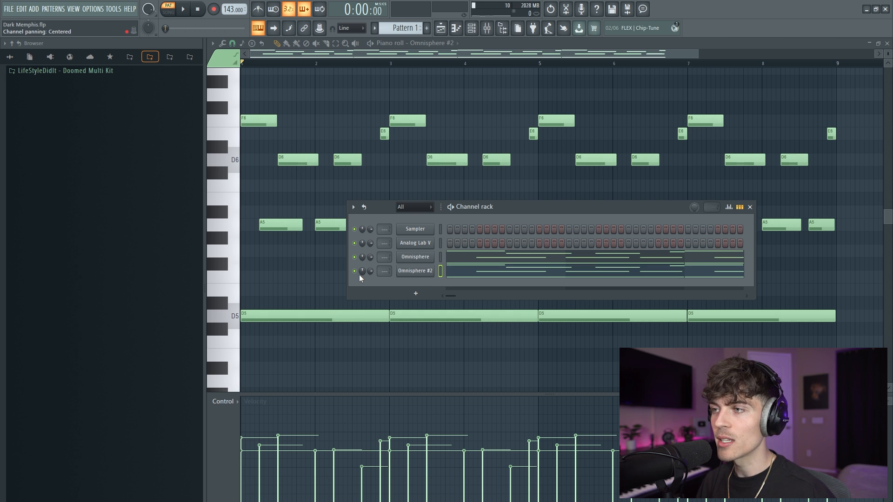
pyautogui.press('space')
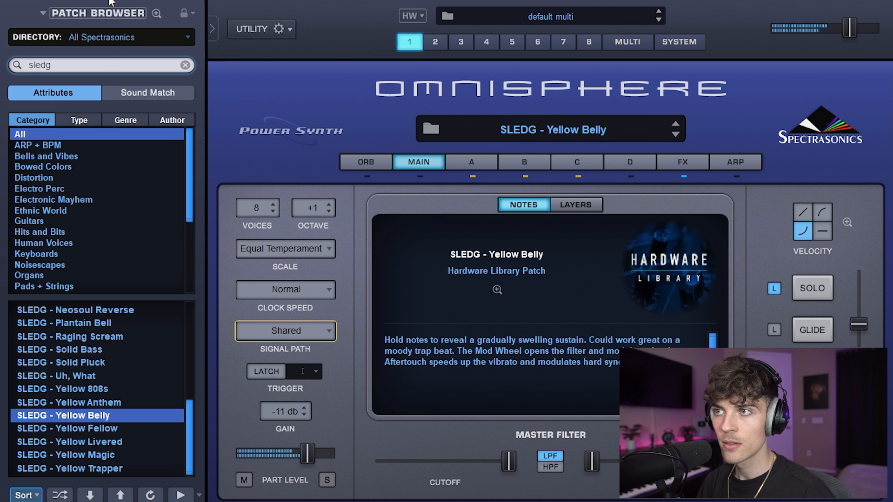
pyautogui.click(101, 404)
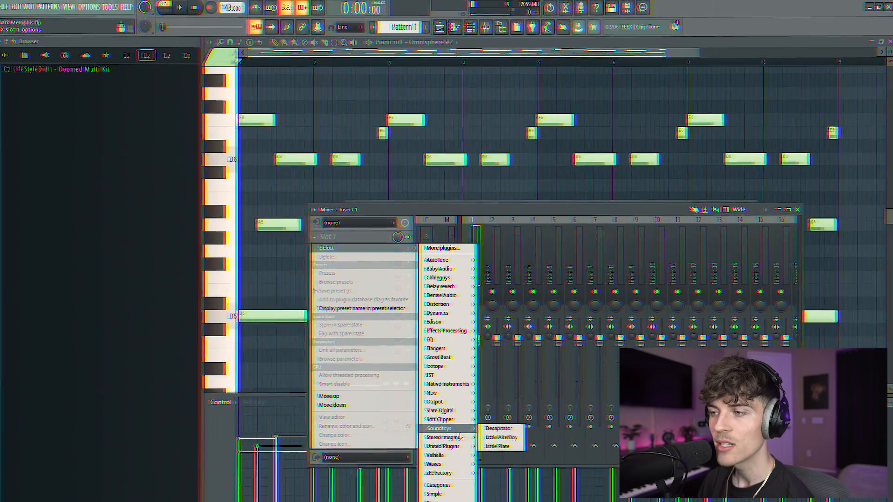
# Load Output's Portal into the first effect slot of mixer Insert 1 and choose the Digital Tape Toys preset.
pyautogui.moveTo(459, 401)
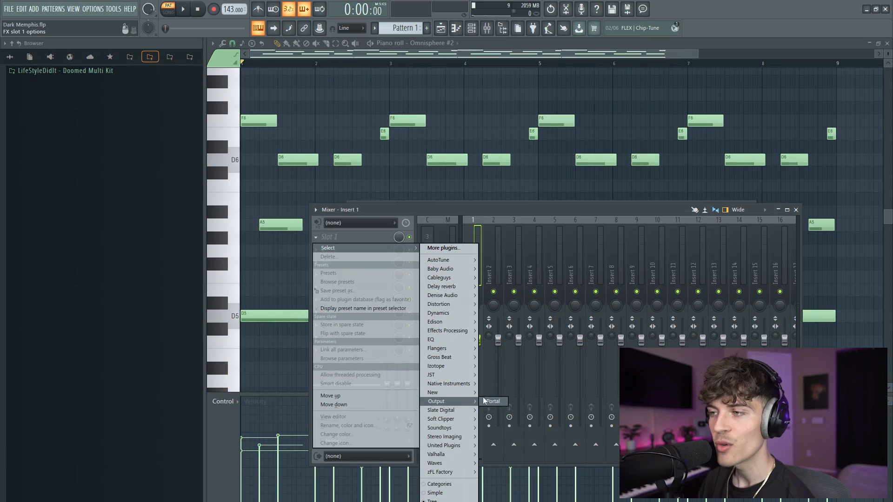
pyautogui.click(496, 400)
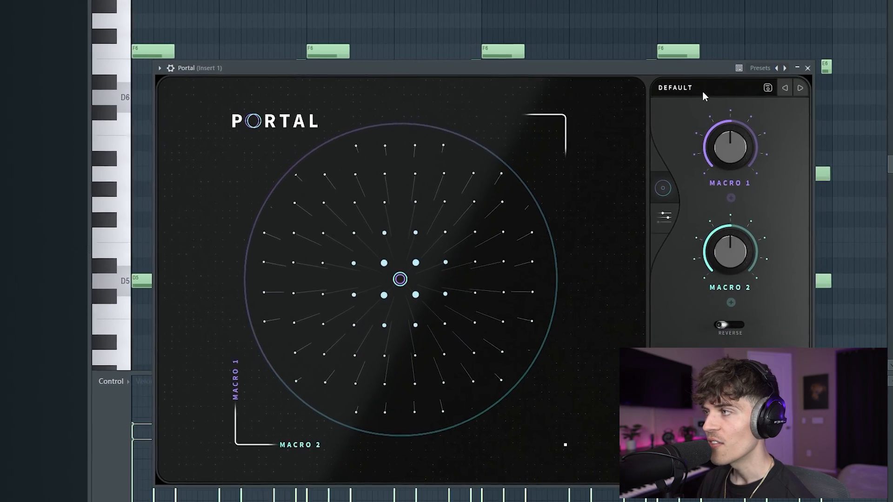
pyautogui.click(704, 93)
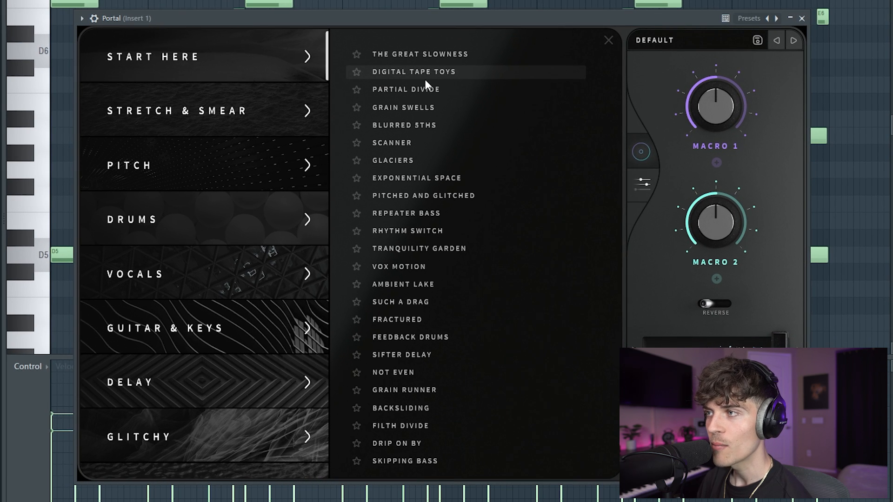
pyautogui.click(425, 78)
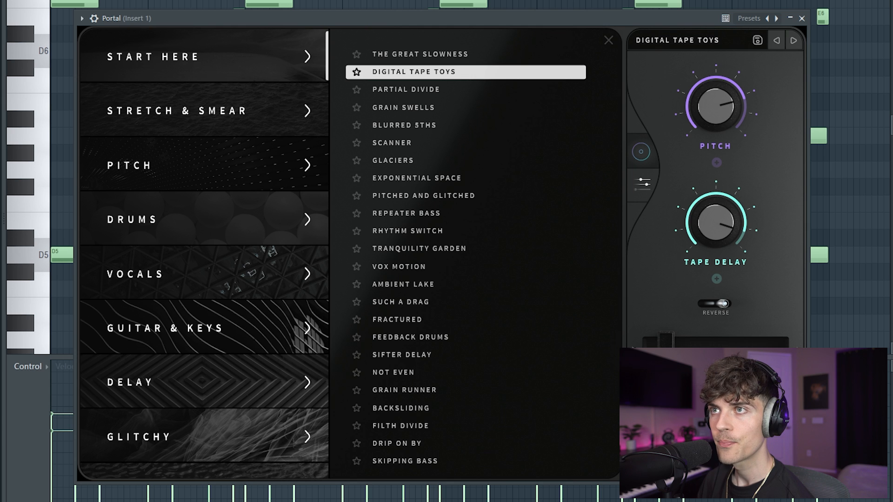
# Delete the G6 note above the closing E6 at the end of bar 8 in the Omnisphere melody.
pyautogui.press('F6')
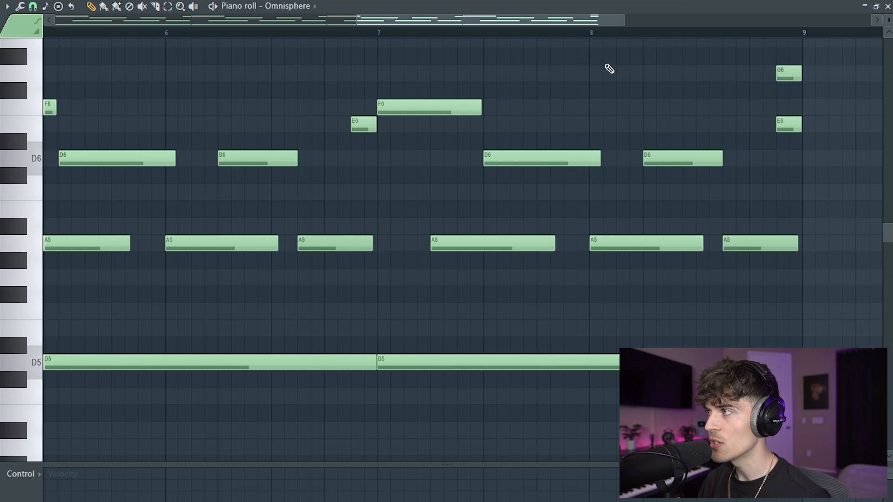
pyautogui.scroll(4, 649, 86)
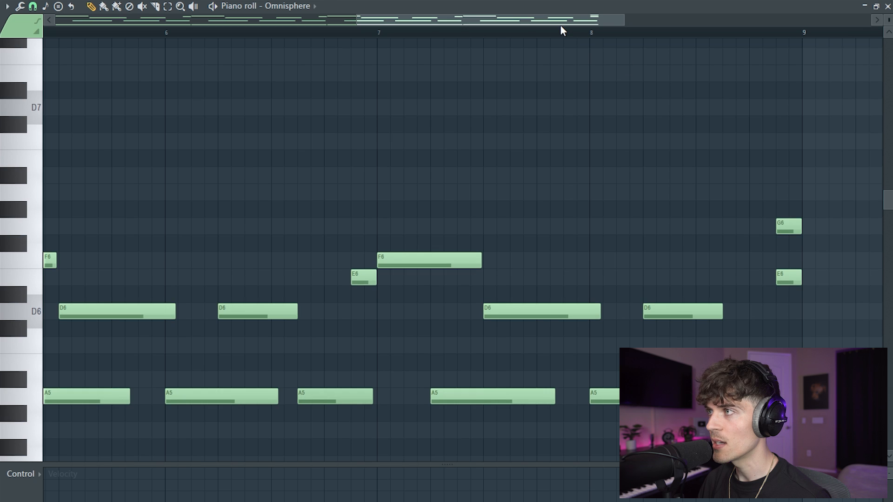
pyautogui.moveTo(562, 22); pyautogui.dragTo(636, 25)
pyautogui.scroll(-2, 646, 88)
pyautogui.scroll(-1, 649, 92)
pyautogui.rightClick(559, 126)
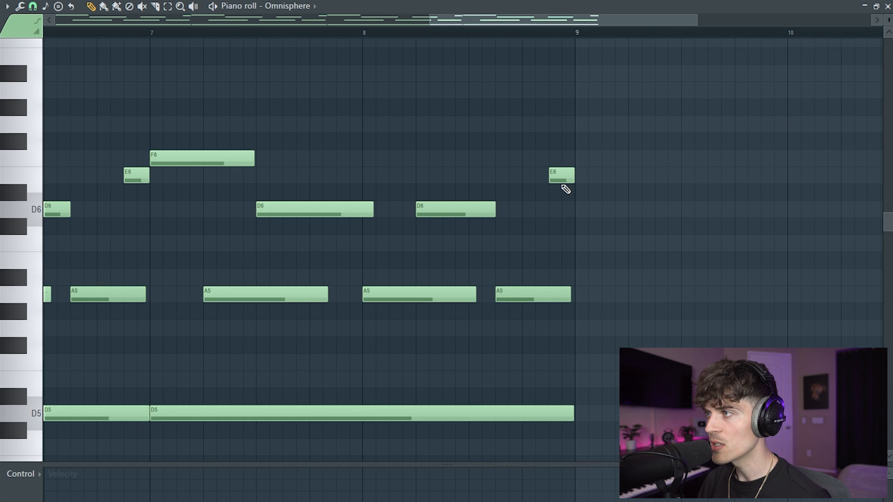
# Raise the closing E6 note at the end of bar 8 to A6 and listen to the phrase.
pyautogui.press('space')
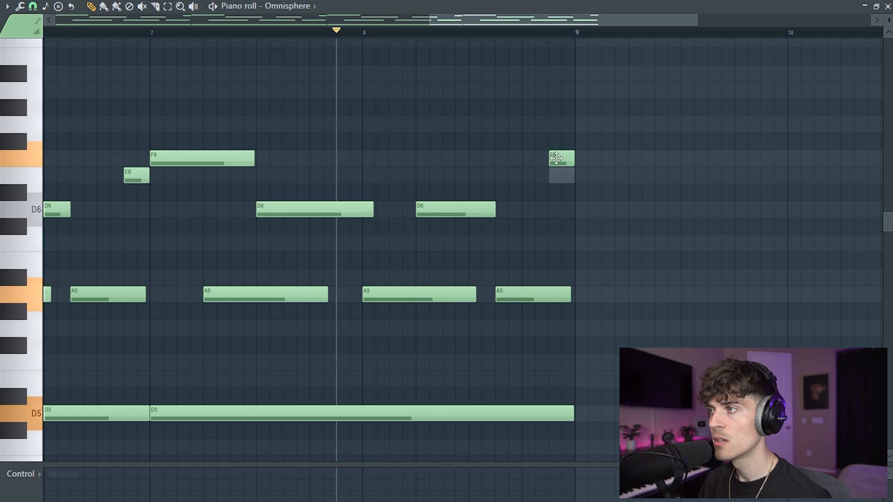
pyautogui.press('space')
pyautogui.click(555, 92)
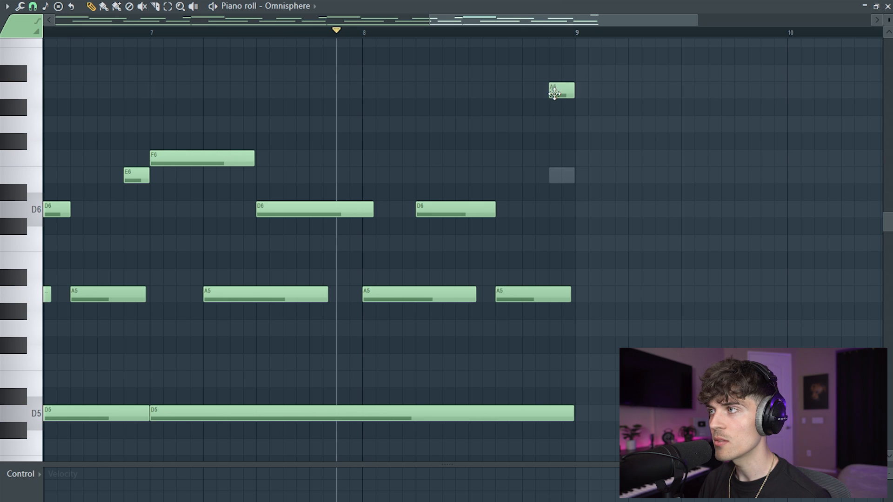
pyautogui.scroll(3, 559, 79)
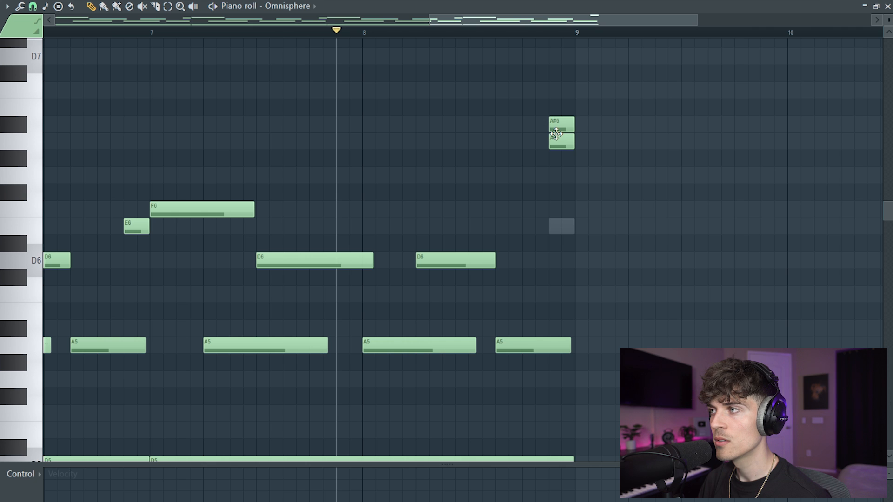
pyautogui.press('space')
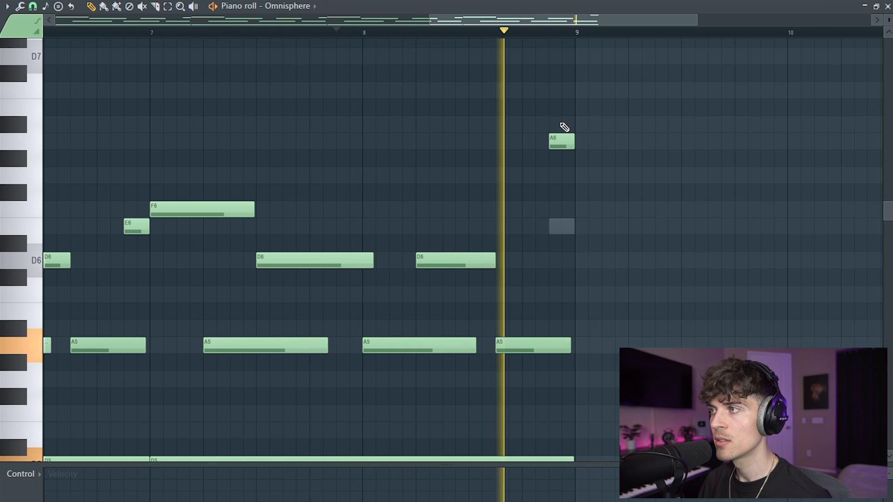
# Replace the closing A6 note at the end of bar 8 with an A#6 and check it in playback.
pyautogui.click(560, 124)
pyautogui.rightClick(563, 142)
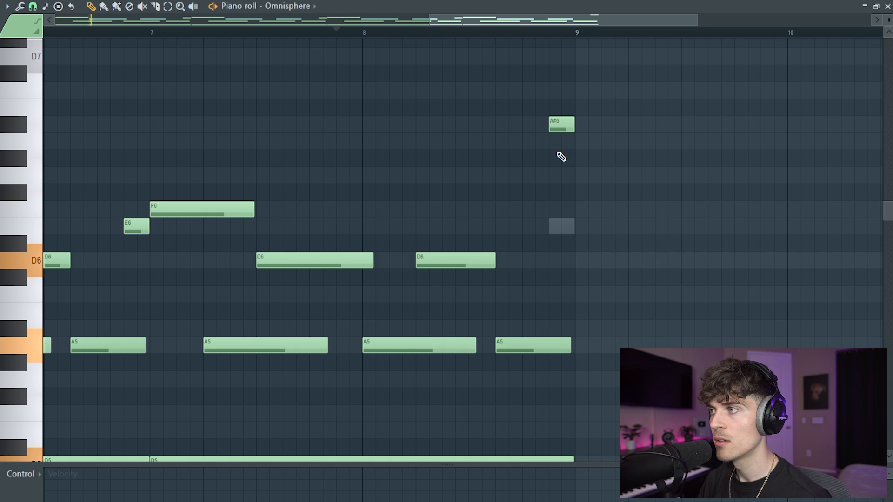
pyautogui.press('space')
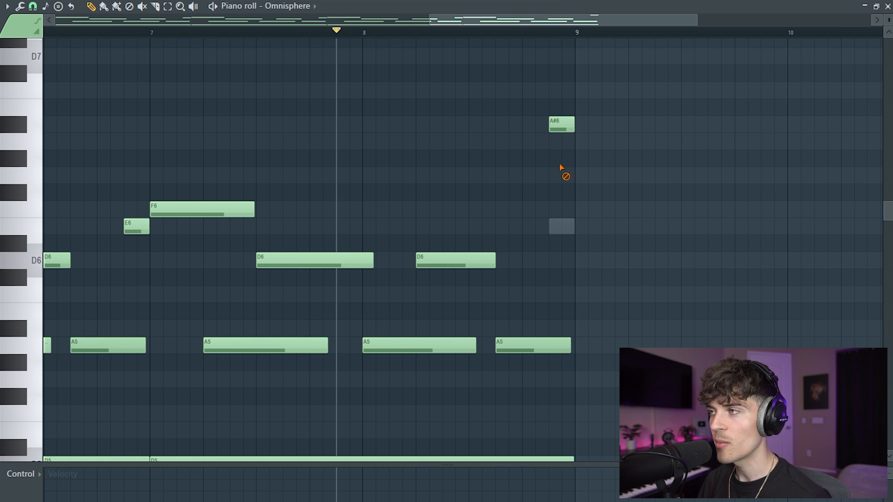
pyautogui.scroll(-3, 544, 249)
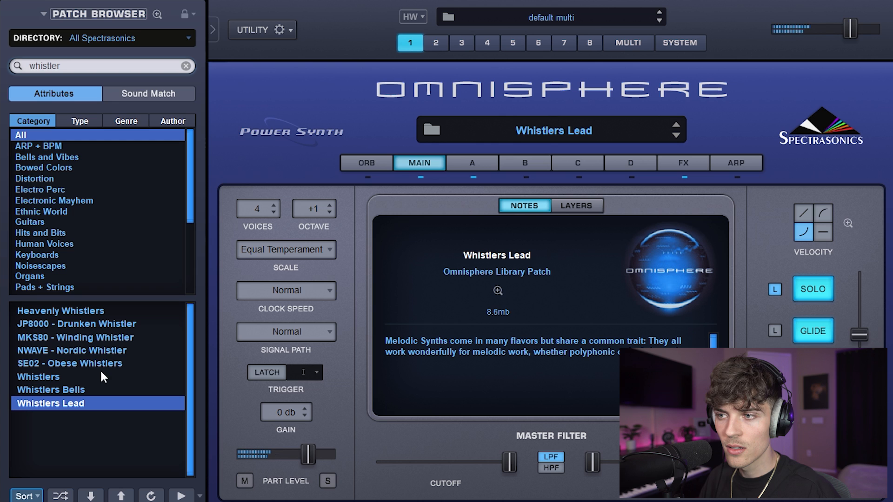
# Load the NWAVE - Nordic Whistler patch in Omnisphere #3, then add an A#5 leading into bar 3 and an A5 filling bar 3.
pyautogui.click(101, 349)
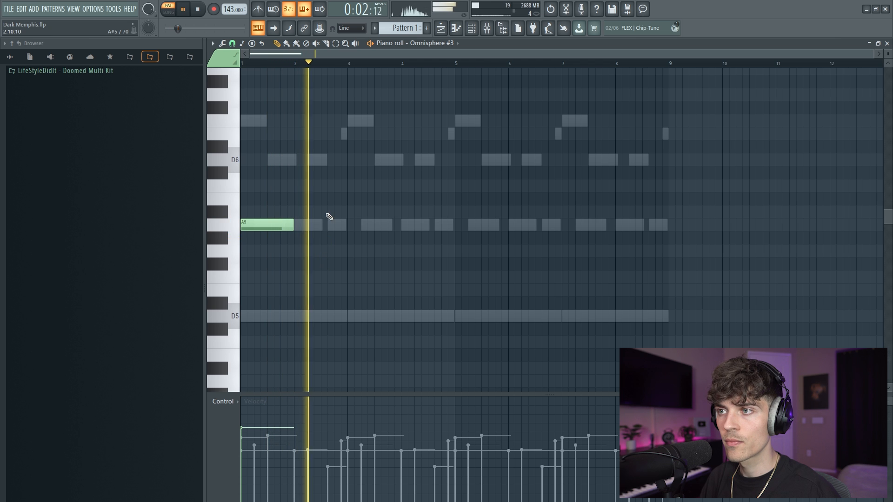
pyautogui.click(323, 212)
pyautogui.click(356, 226)
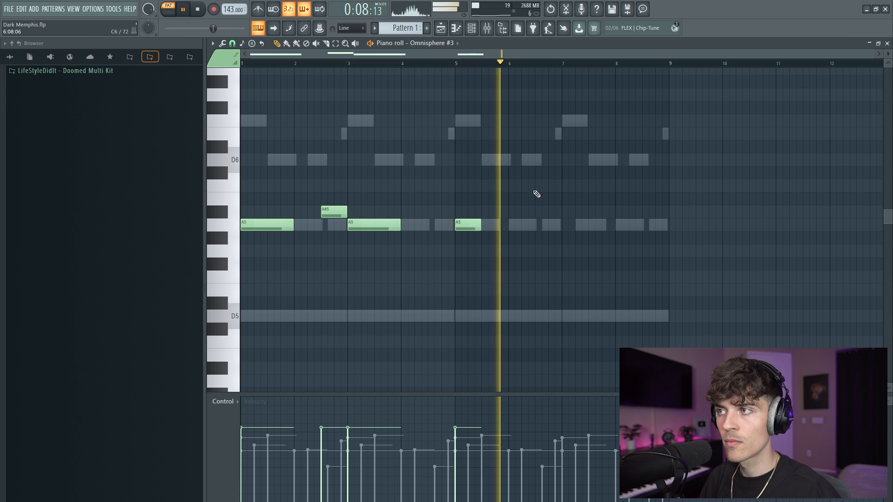
pyautogui.click(541, 134)
pyautogui.click(571, 121)
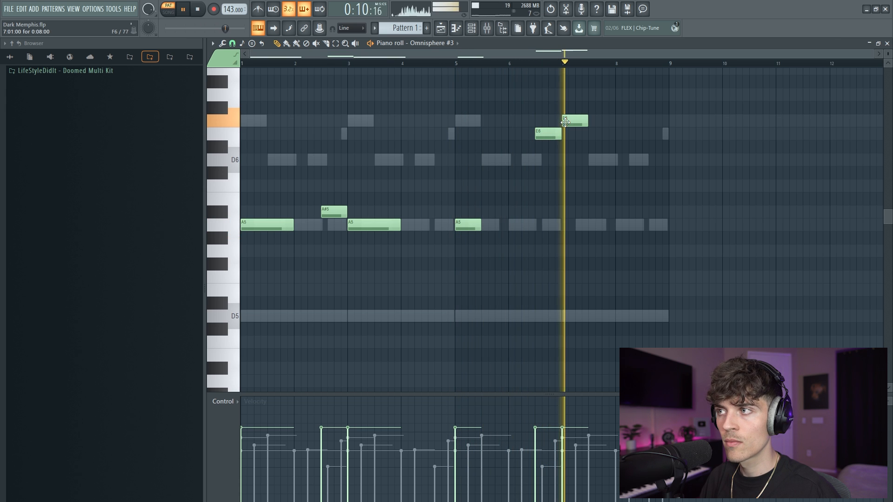
pyautogui.moveTo(586, 125); pyautogui.dragTo(605, 126)
pyautogui.rightClick(612, 124)
pyautogui.rightClick(548, 134)
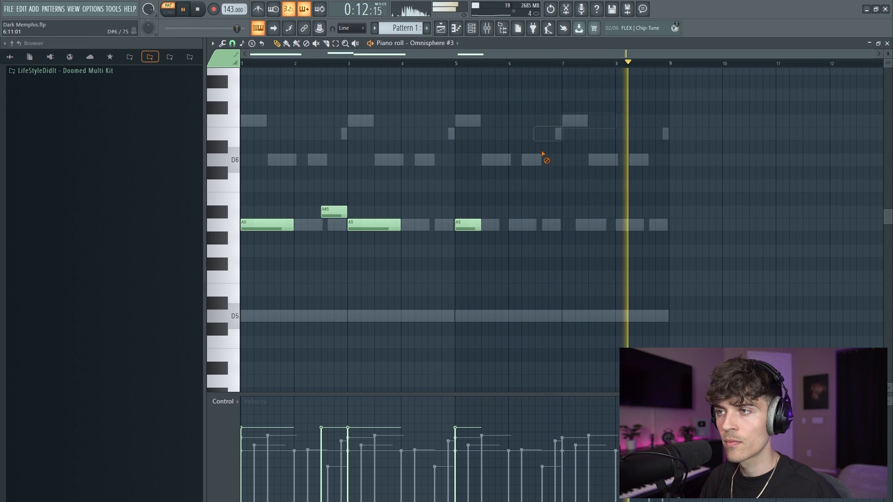
pyautogui.moveTo(411, 193); pyautogui.dragTo(243, 235)
pyautogui.rightClick(480, 228)
# Duplicate the opening A5, A#5, A5 phrase of Omnisphere #3 to start at bar 5 and transpose the copy down one octave.
pyautogui.moveTo(307, 205); pyautogui.dragTo(241, 257)
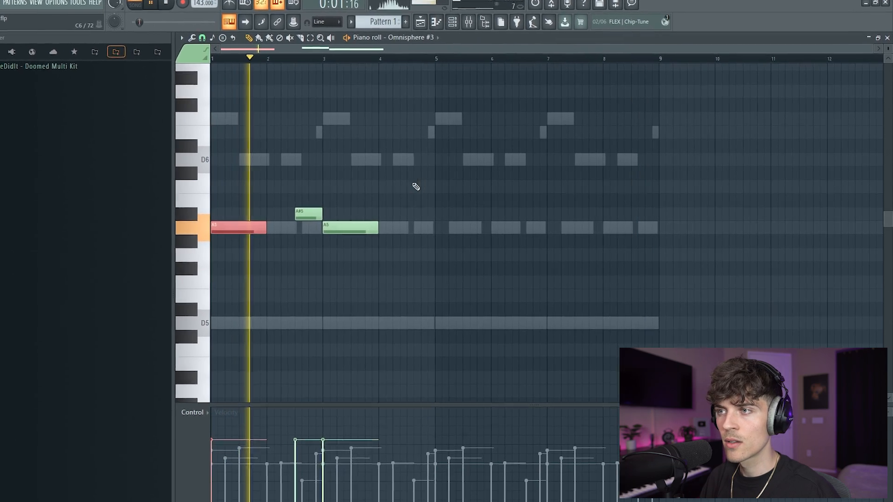
pyautogui.moveTo(416, 186); pyautogui.dragTo(244, 241)
pyautogui.hotkey('ctrl', 'b')
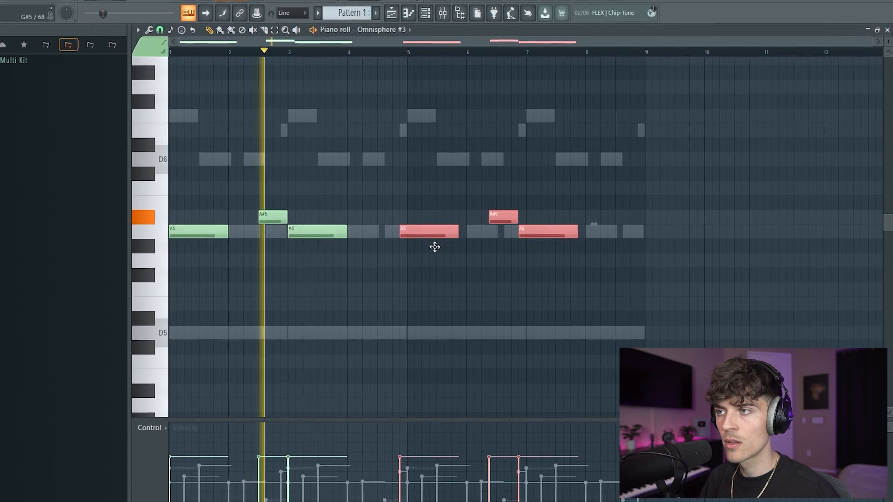
pyautogui.keyDown('ctrl'); pyautogui.click(431, 278); pyautogui.keyUp('ctrl')
pyautogui.moveTo(403, 184); pyautogui.dragTo(553, 269)
pyautogui.hotkey('ctrl', 'Down')
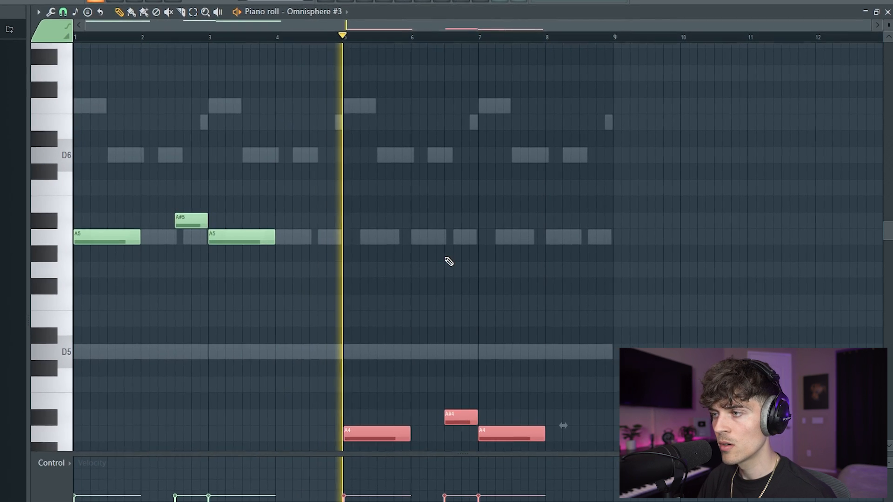
pyautogui.scroll(-3, 489, 208)
pyautogui.keyDown('ctrl'); pyautogui.click(489, 206); pyautogui.keyUp('ctrl')
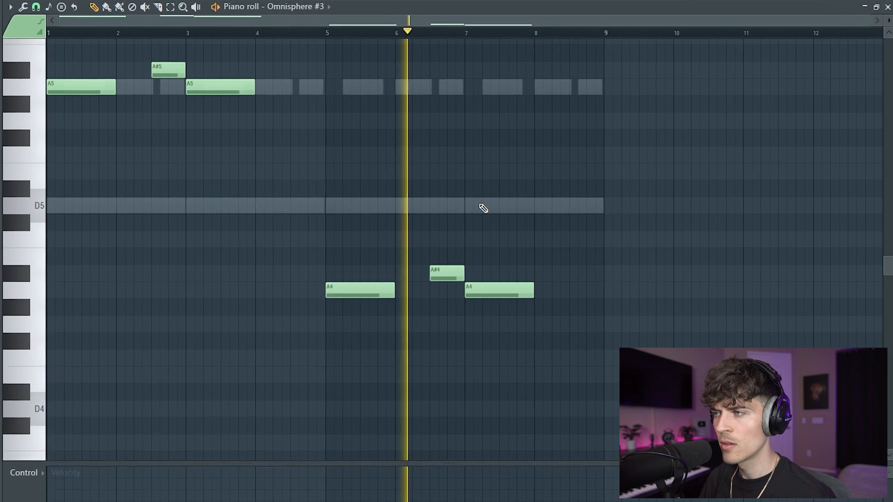
pyautogui.press('F6')
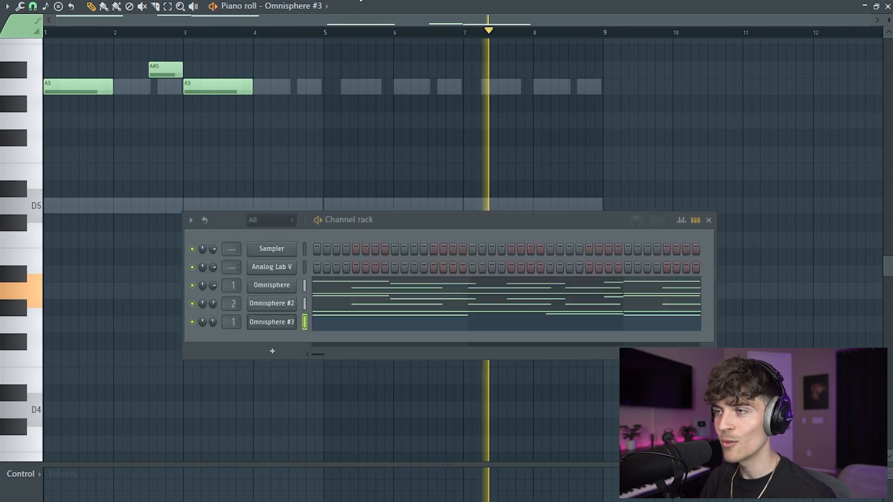
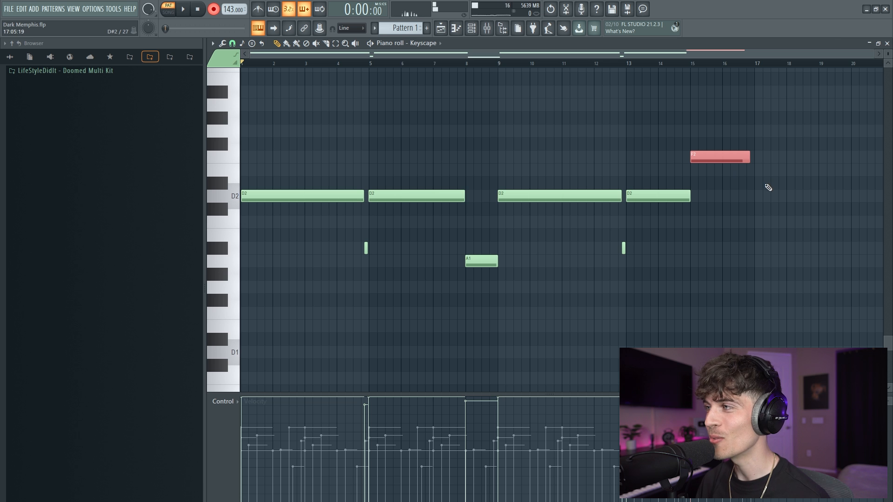
# Lower the Keyscape bass note at bar 15 to E2 and add an F2 note starting midway through bar 16.
pyautogui.scroll(3, 713, 69)
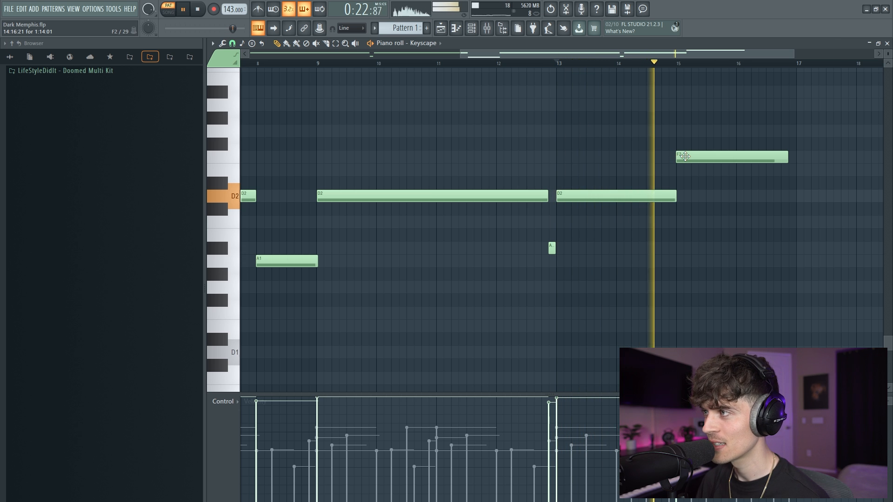
pyautogui.moveTo(687, 165); pyautogui.dragTo(687, 171)
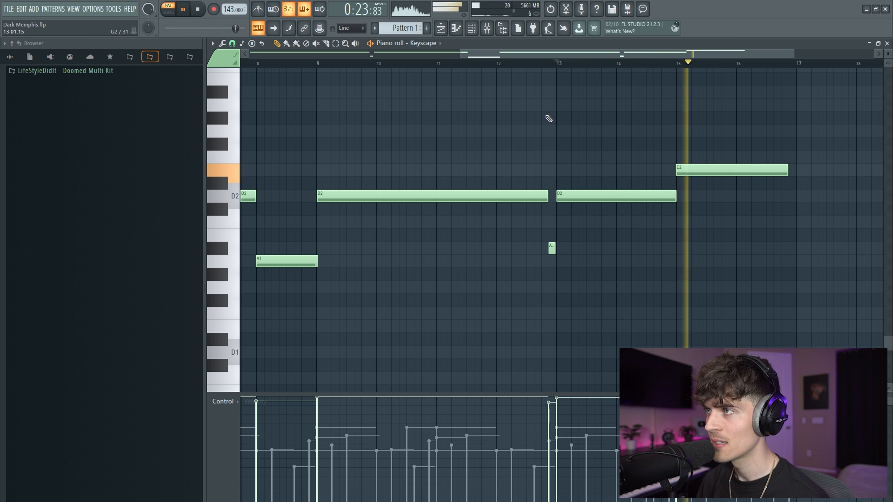
pyautogui.click(760, 160)
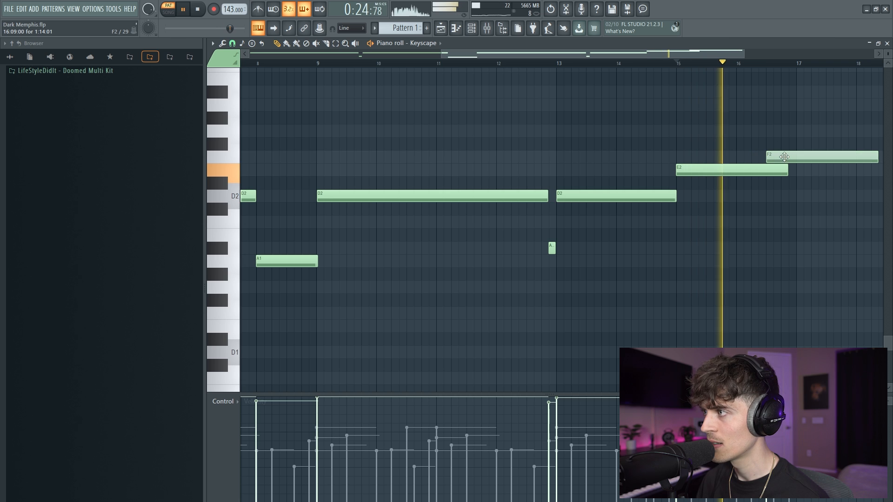
pyautogui.scroll(-2, 711, 69)
pyautogui.press('space')
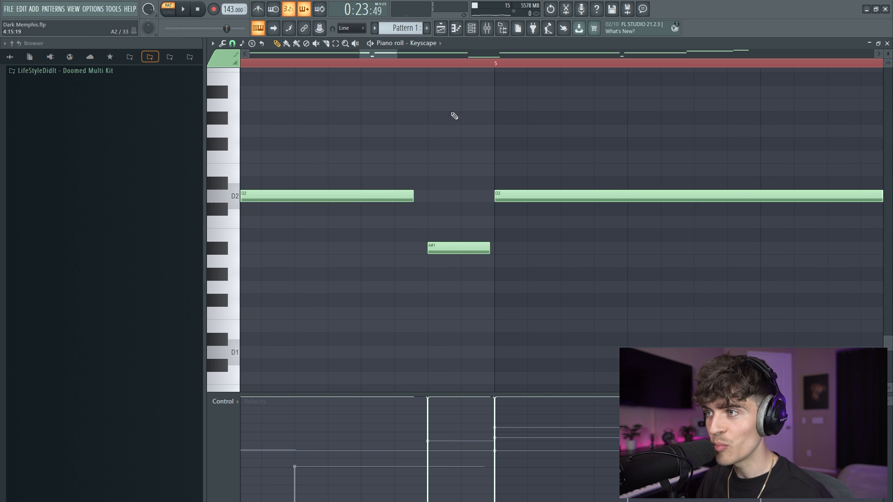
# Lengthen the D2 bass note before bar 5 slightly, leaving a small gap before the A#1 note.
pyautogui.moveTo(457, 313); pyautogui.dragTo(461, 311)
pyautogui.keyDown('ctrl'); pyautogui.click(461, 310); pyautogui.keyUp('ctrl')
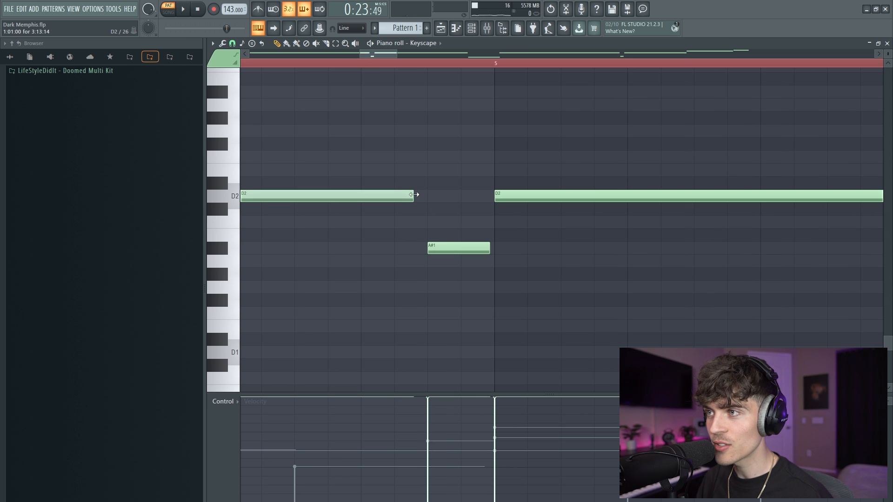
pyautogui.moveTo(424, 184); pyautogui.dragTo(430, 201)
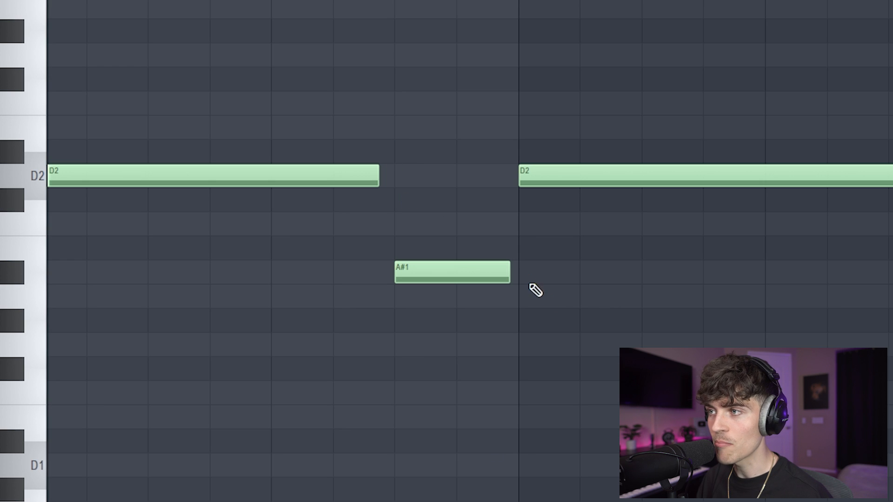
pyautogui.scroll(-6, 447, 223)
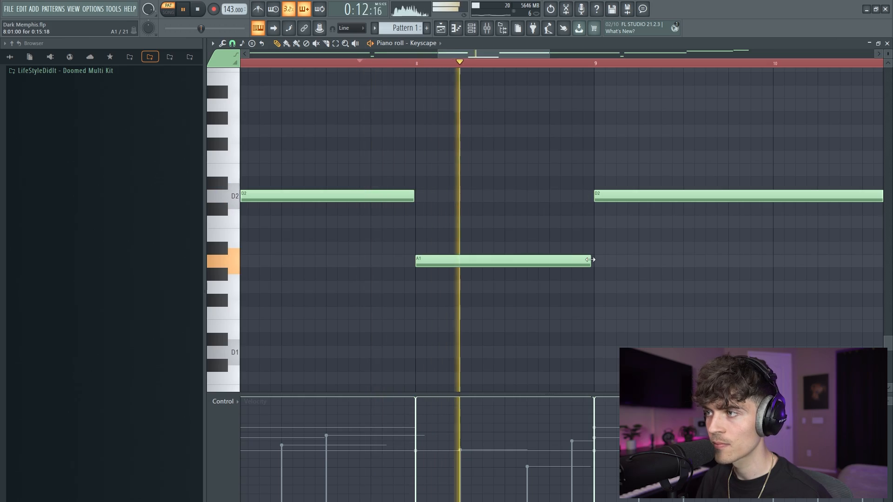
# Shorten the A1 bass note at bar 8 to about half a bar and add a second half-bar A1 after it.
pyautogui.moveTo(588, 259); pyautogui.dragTo(503, 284)
pyautogui.press('space')
pyautogui.press('space')
pyautogui.click(508, 263)
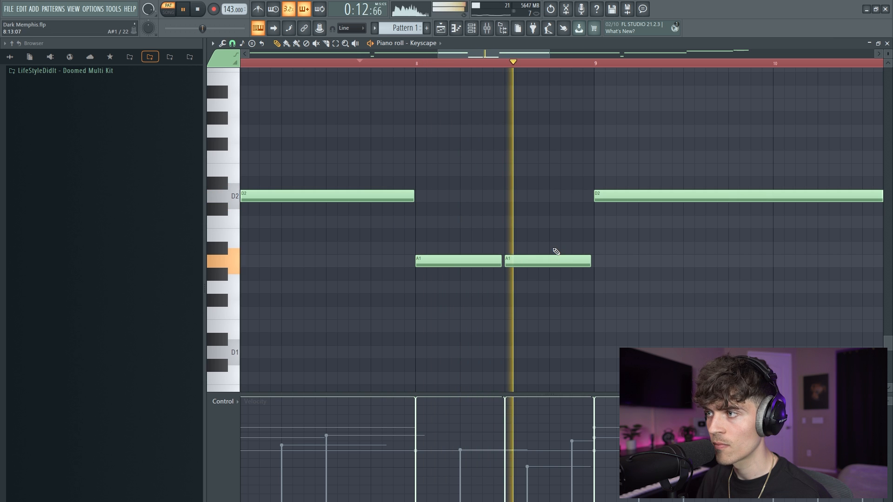
pyautogui.press('space')
# Shorten the second A1 in bar 8 to about a quarter bar and add a short A#1 just before bar 9.
pyautogui.press('space')
pyautogui.moveTo(589, 260); pyautogui.dragTo(547, 263)
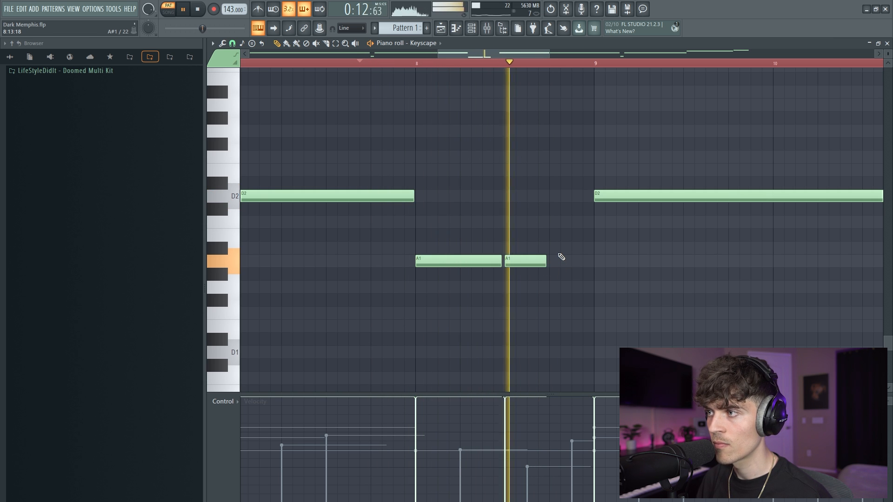
pyautogui.click(557, 251)
pyautogui.moveTo(557, 252); pyautogui.dragTo(591, 251)
pyautogui.press('space')
# Transpose the three bass notes in bar 8 up one octave.
pyautogui.moveTo(450, 215); pyautogui.dragTo(622, 295)
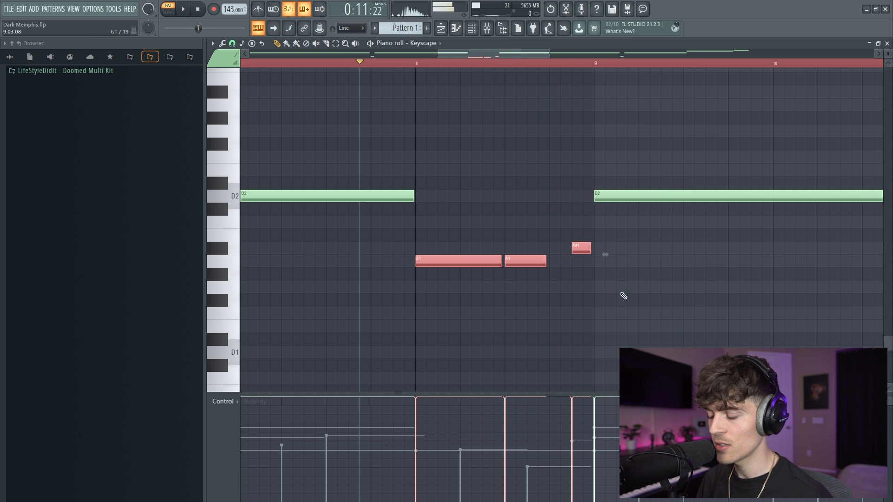
pyautogui.hotkey('ctrl', 'Up')
pyautogui.press('space')
# Resize the bar 8 notes so the first A2 meets the quarter-bar second A2 and the A#2 fills the bar's last quarter.
pyautogui.click(530, 264)
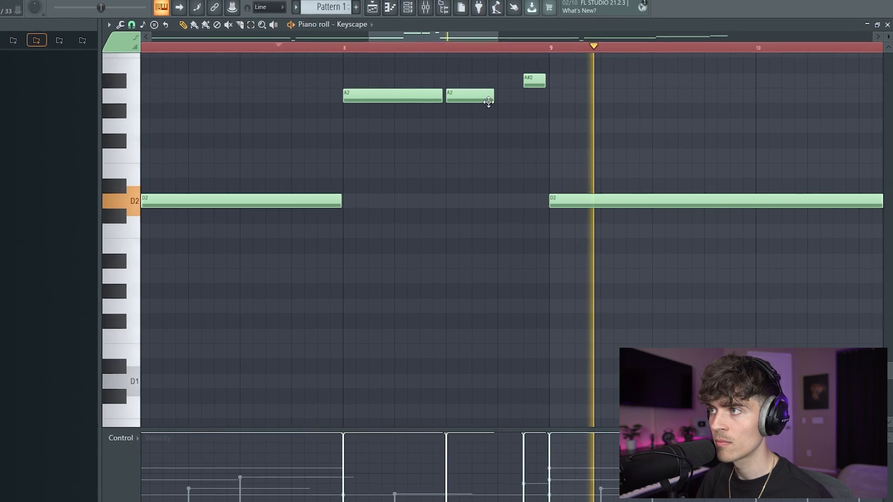
pyautogui.moveTo(482, 97); pyautogui.dragTo(510, 98)
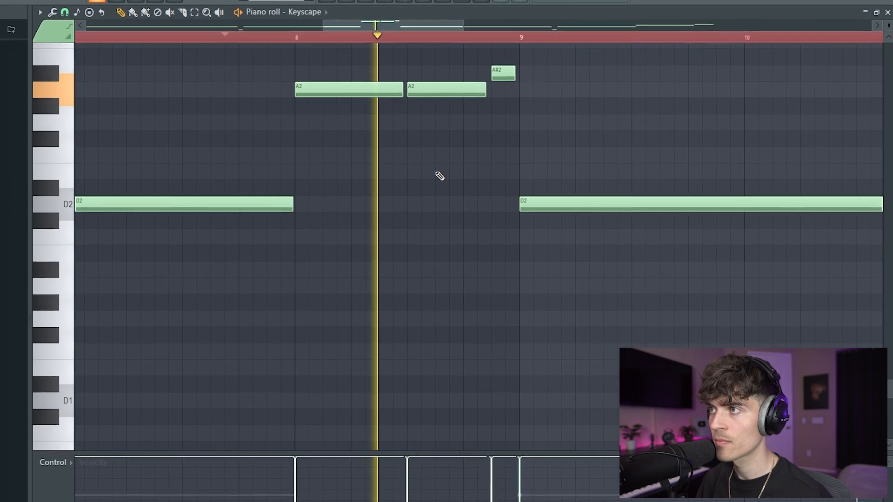
pyautogui.moveTo(395, 93); pyautogui.dragTo(386, 92)
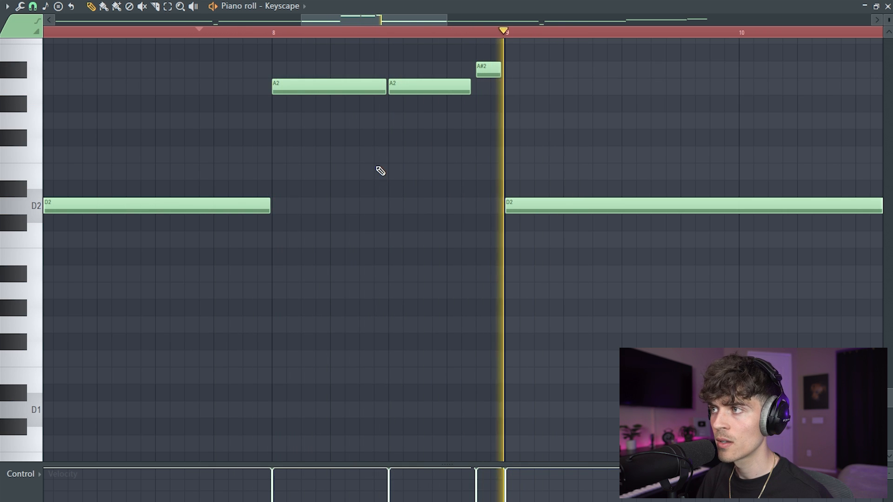
pyautogui.moveTo(470, 87); pyautogui.dragTo(447, 89)
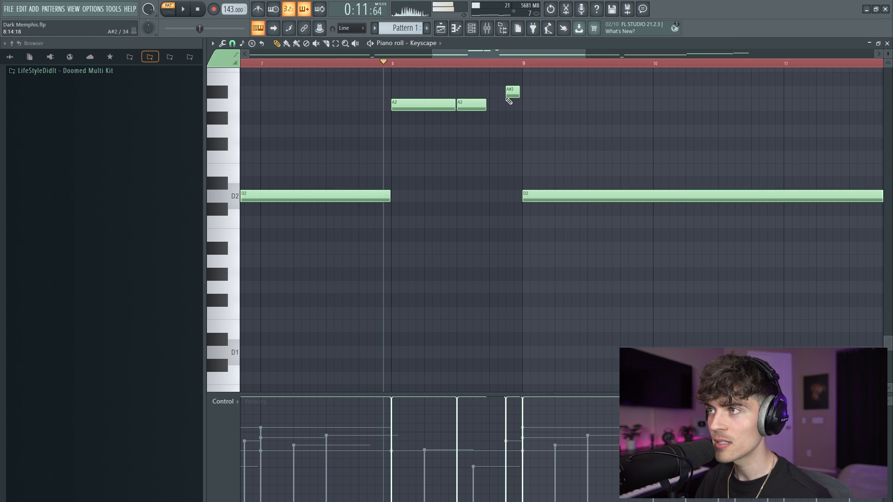
pyautogui.moveTo(500, 96); pyautogui.dragTo(518, 94)
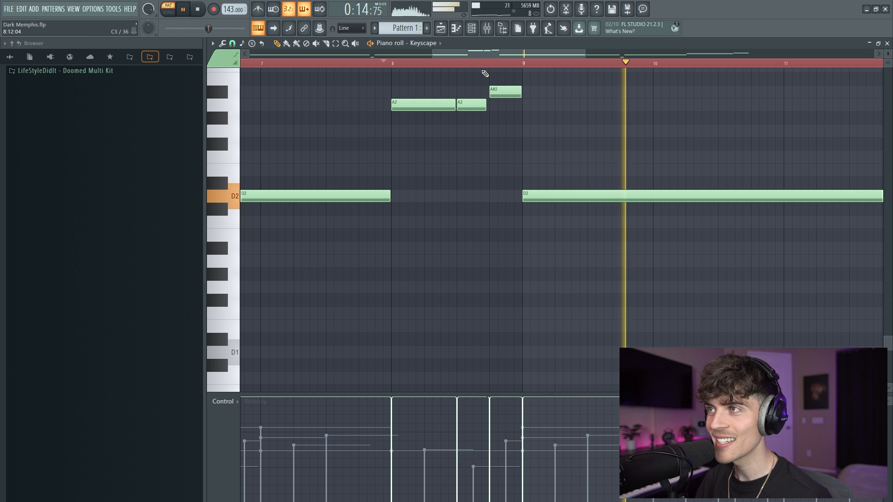
# Shorten the E2 bass note at bar 15 to exactly one bar.
pyautogui.scroll(-5, 472, 64)
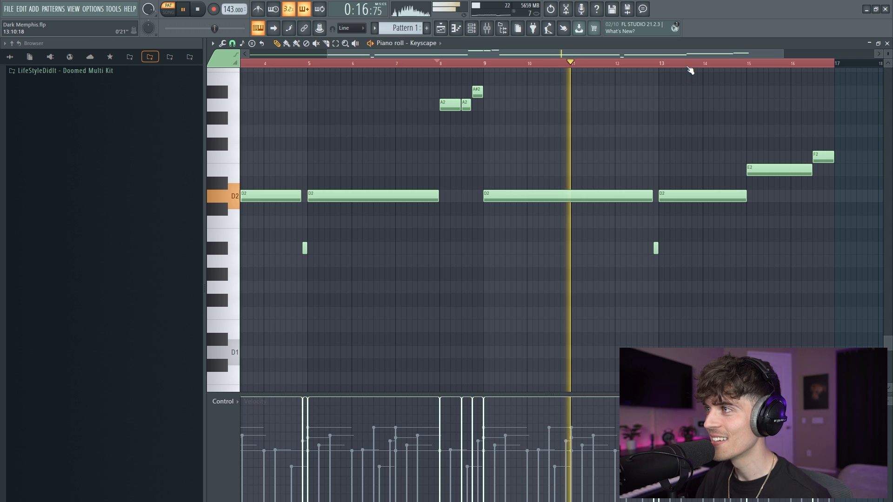
pyautogui.scroll(5, 690, 70)
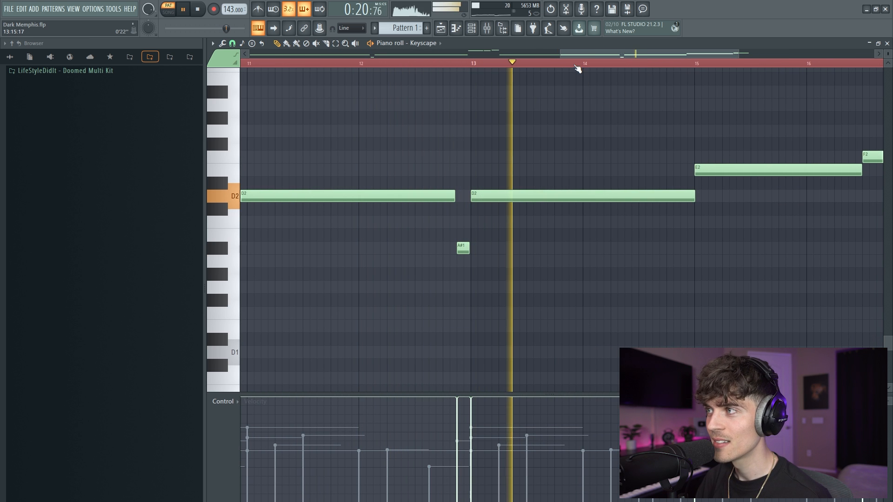
pyautogui.scroll(-2, 578, 68)
pyautogui.scroll(-1, 580, 62)
pyautogui.scroll(4, 658, 67)
pyautogui.moveTo(617, 55); pyautogui.dragTo(676, 67)
pyautogui.press('space')
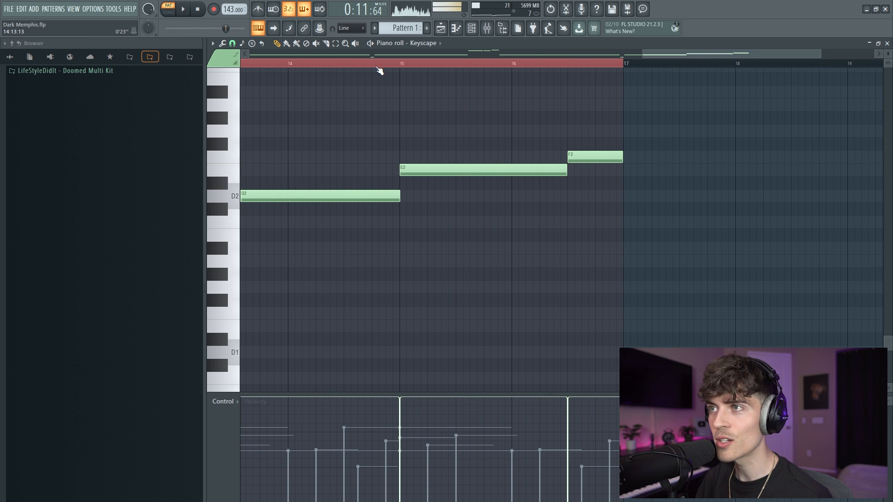
pyautogui.press('space')
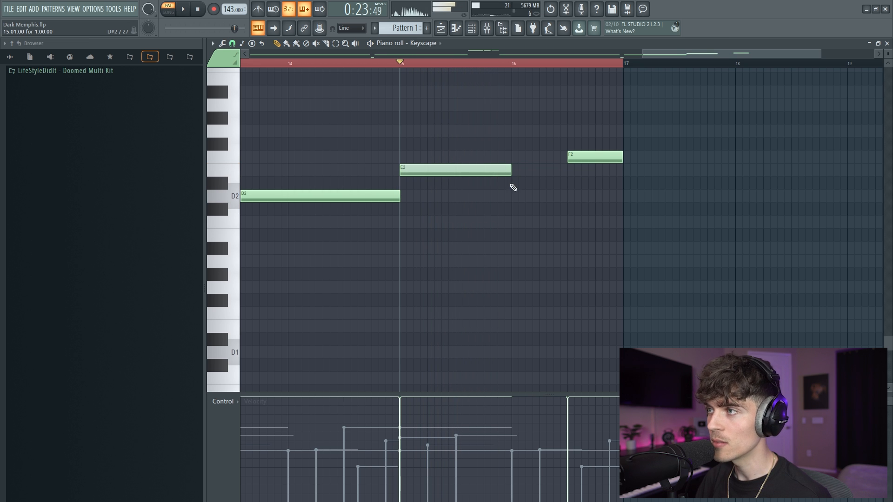
# Add a half-bar E2 and a quarter-bar E2 in bar 16, and move the F2 into the bar's last quarter.
pyautogui.press('space')
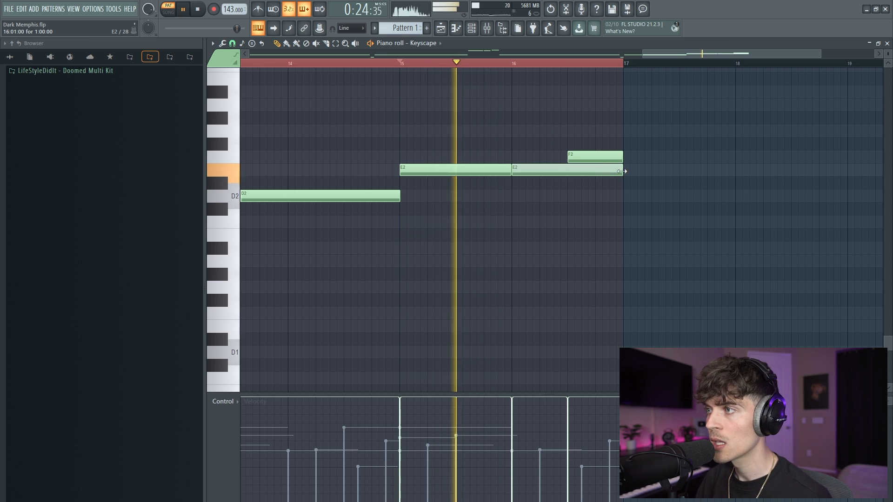
pyautogui.moveTo(620, 171); pyautogui.dragTo(560, 190)
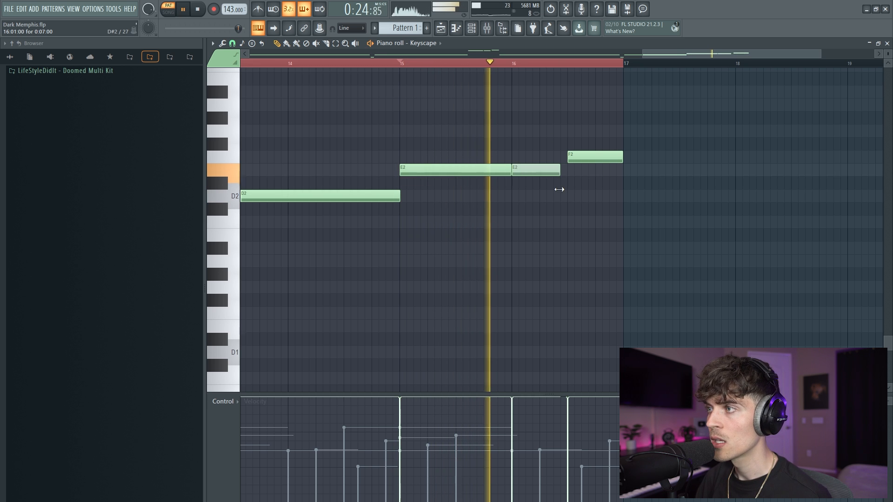
pyautogui.click(576, 171)
pyautogui.moveTo(581, 157); pyautogui.dragTo(595, 171)
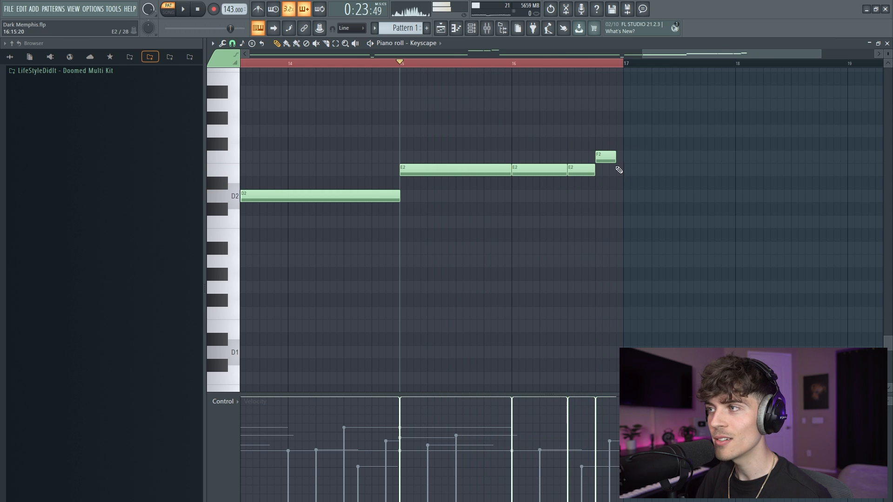
pyautogui.press('space')
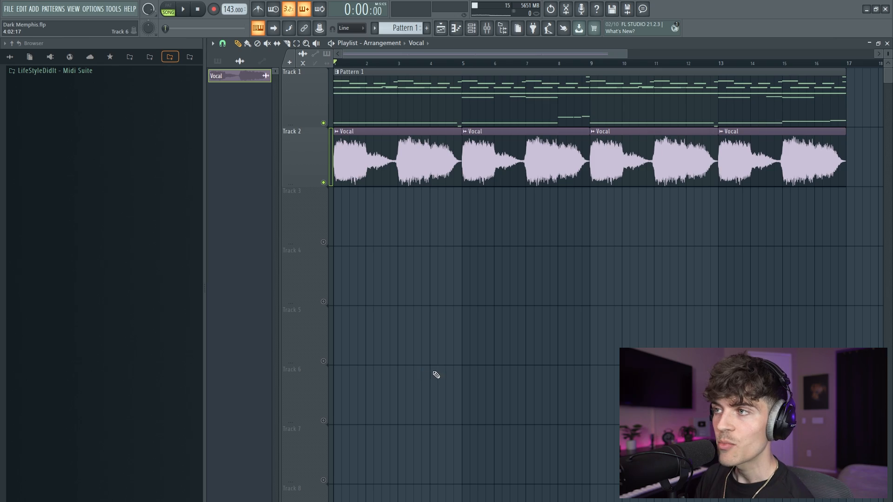
# Review the Insert 5 effects (Fruity parametric EQ 2, Kickstart 2, ValhallaVintageVerb, Fruity Delay 3) and the Vocal clip's pitch setting, then play the arrangement.
pyautogui.click(328, 243)
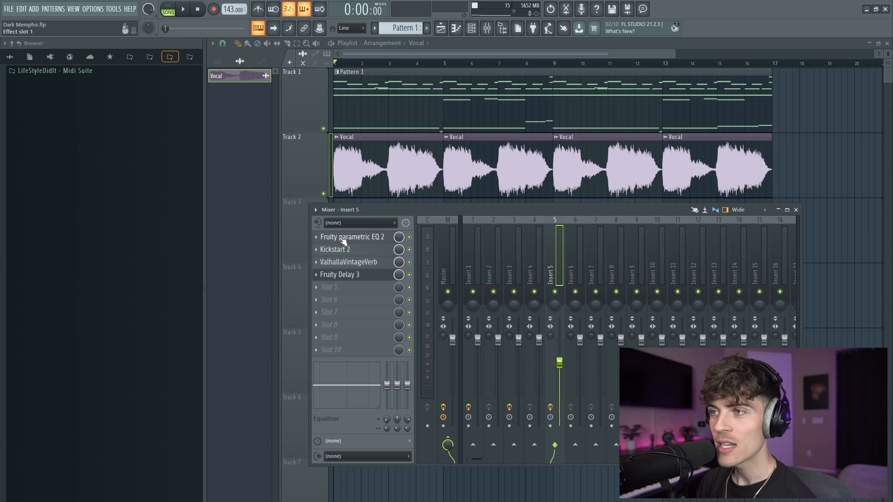
pyautogui.click(341, 237)
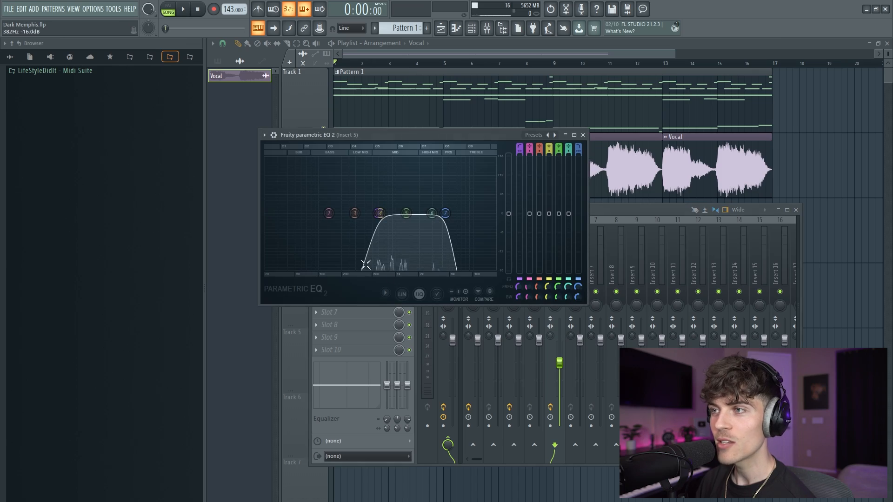
pyautogui.click(584, 135)
pyautogui.click(341, 249)
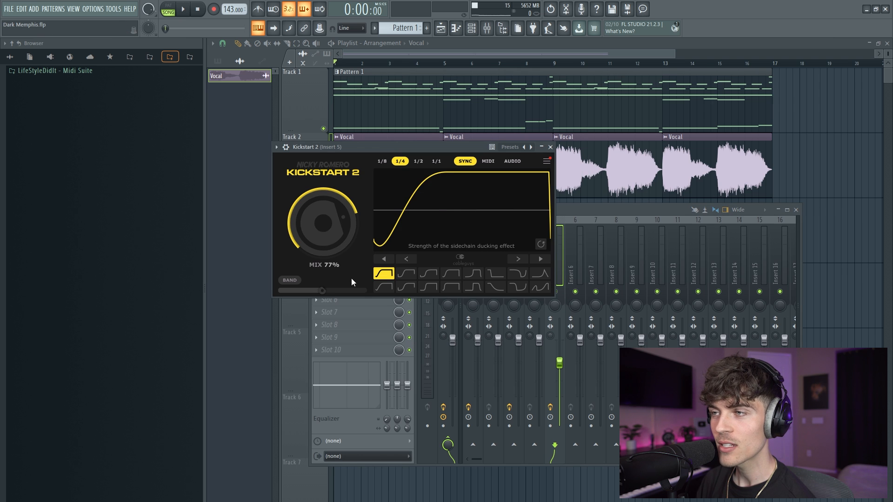
pyautogui.click(550, 147)
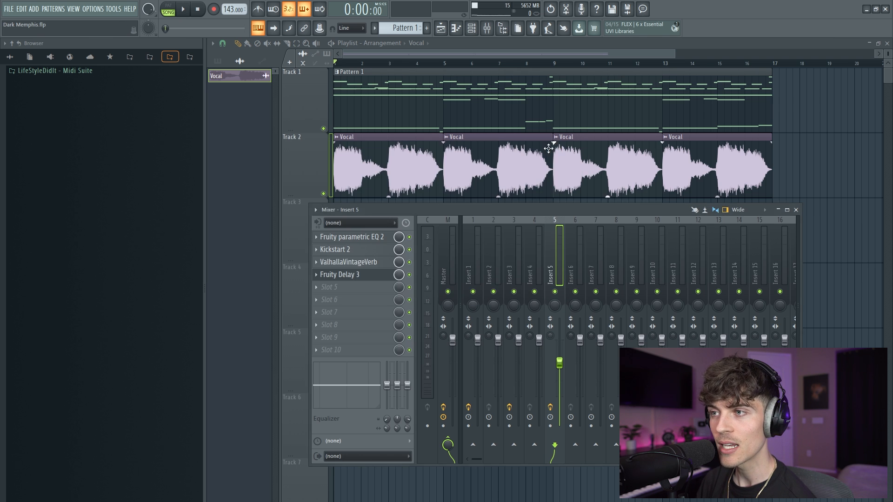
pyautogui.click(364, 263)
pyautogui.click(716, 159)
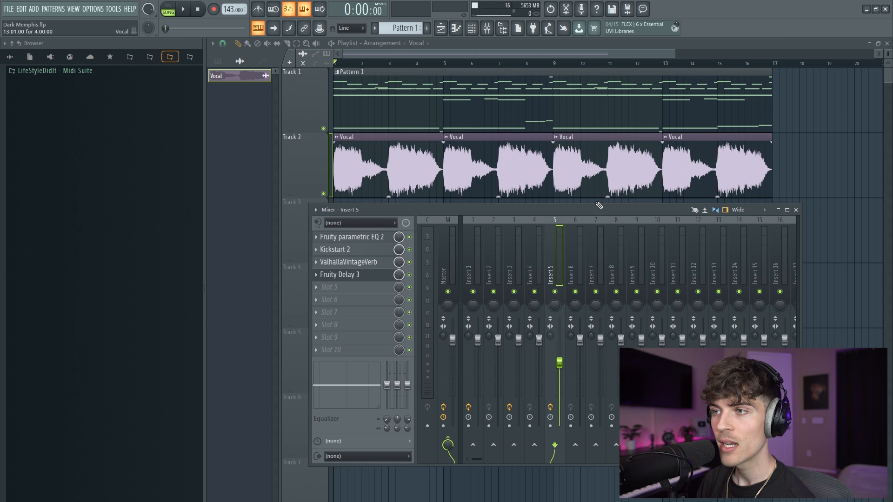
pyautogui.click(342, 278)
pyautogui.click(641, 171)
pyautogui.click(747, 153)
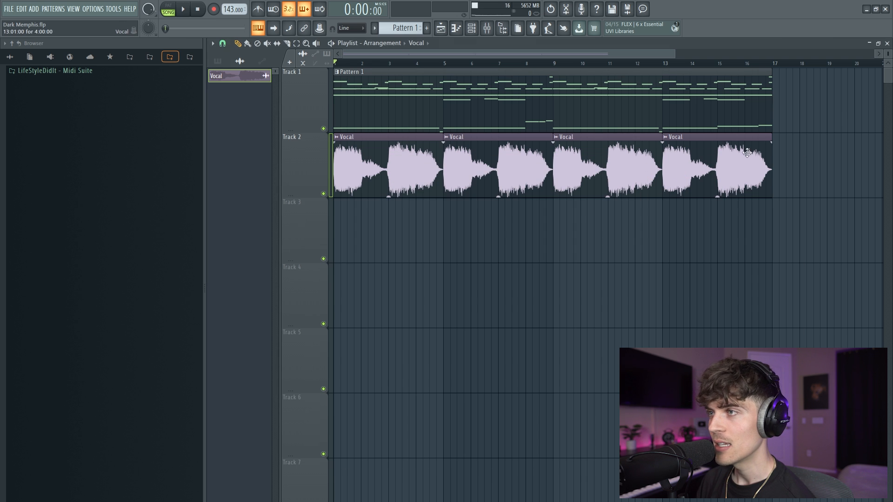
pyautogui.doubleClick(404, 154)
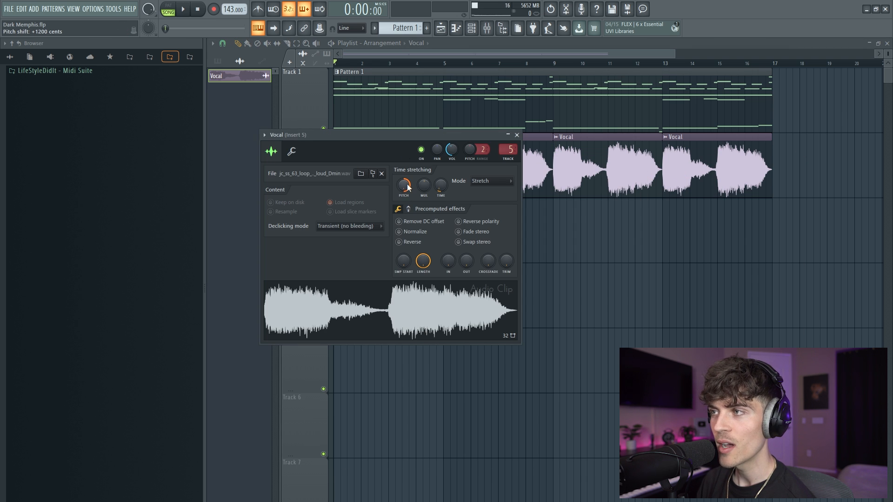
pyautogui.press('Escape')
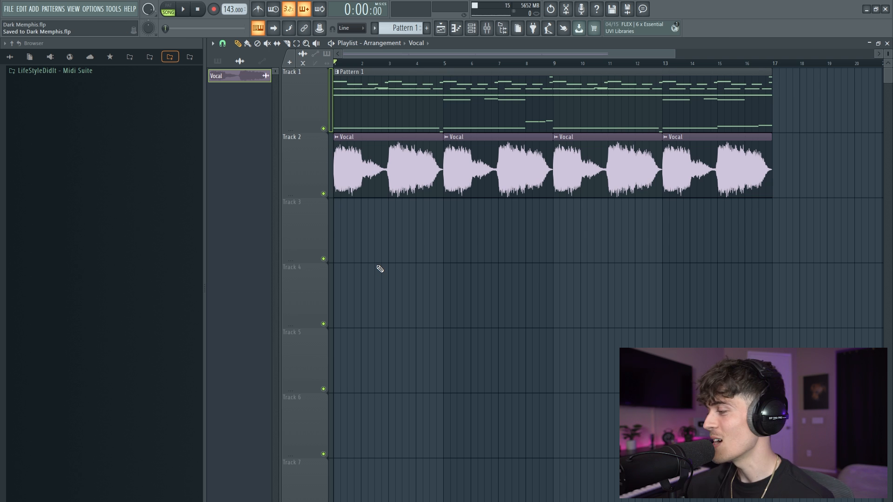
pyautogui.press('space')
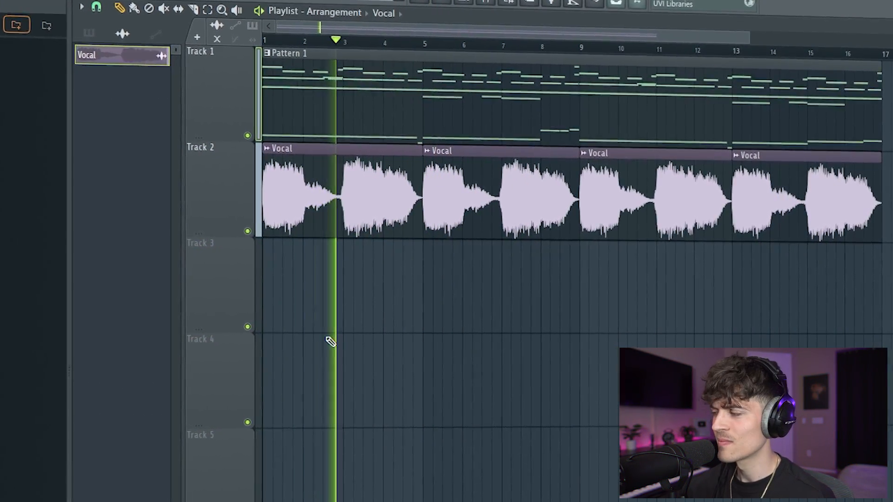
# Transpose the Omnisphere and Keyscape channels down 2 semitones and lower the Vocal clip's pitch shift to match.
pyautogui.doubleClick(470, 190)
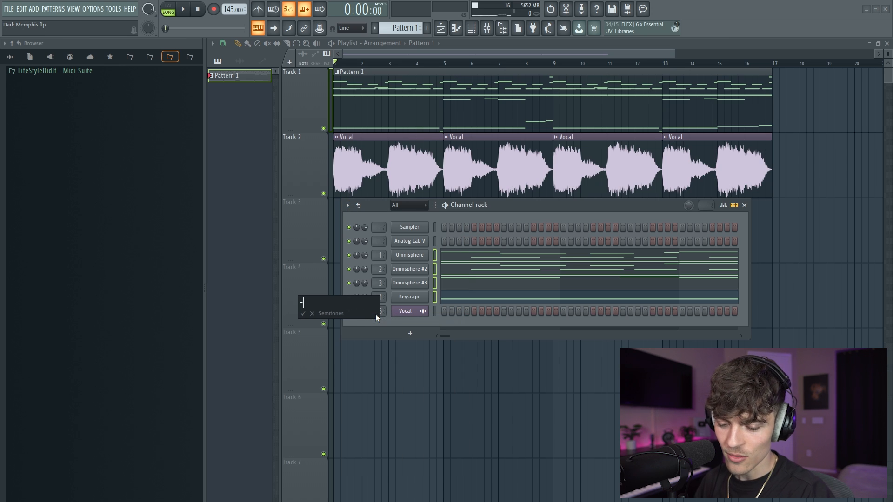
pyautogui.write('2')
pyautogui.press('Return')
pyautogui.press('F6')
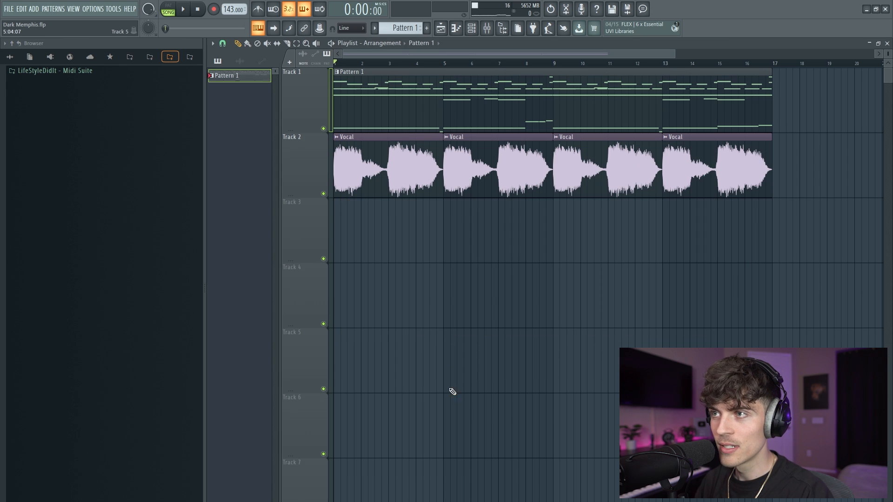
pyautogui.doubleClick(408, 176)
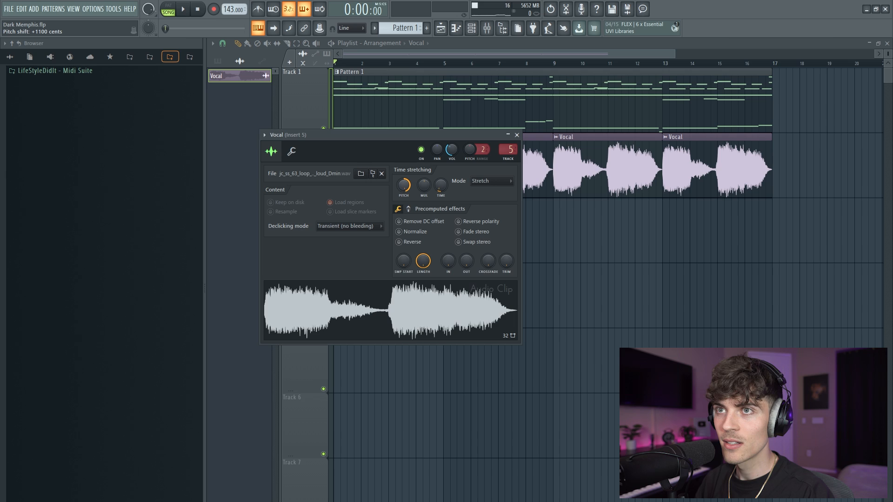
pyautogui.press('Escape')
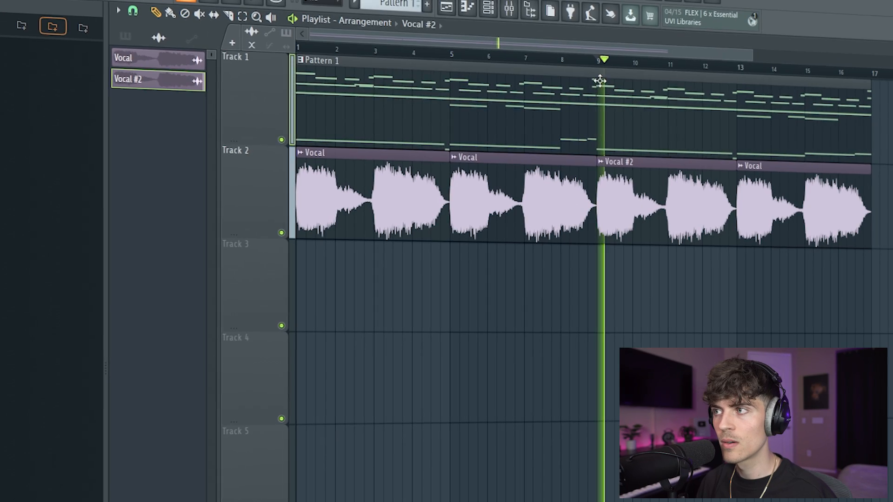
# Replace the Vocal clip at bar 13 with a Vocal #2 clip and check that clip's time-stretching settings.
pyautogui.rightClick(762, 195)
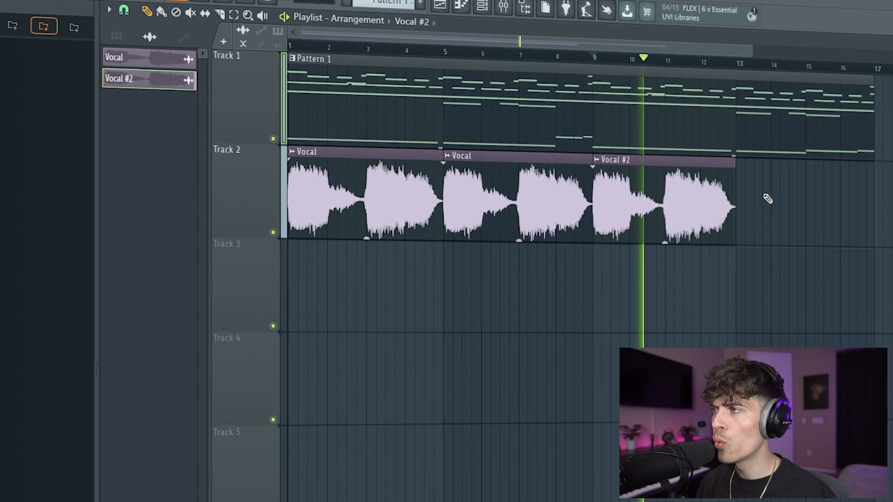
pyautogui.click(741, 191)
pyautogui.doubleClick(656, 191)
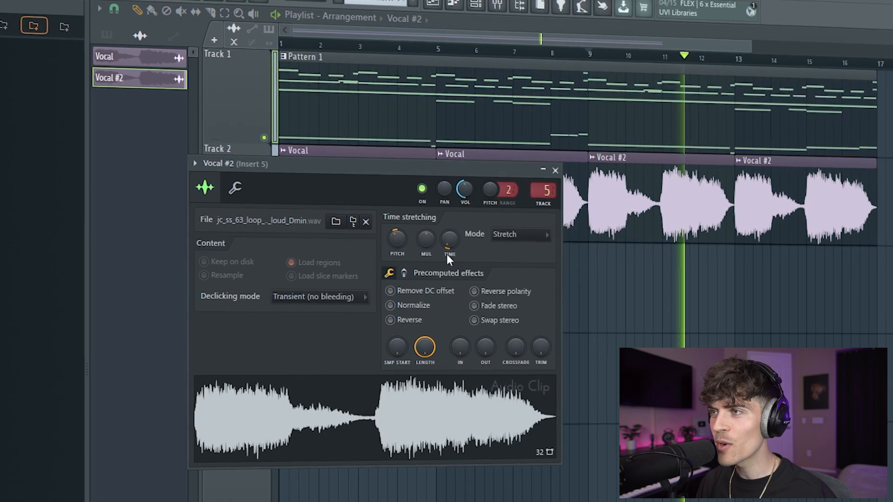
pyautogui.press('Escape')
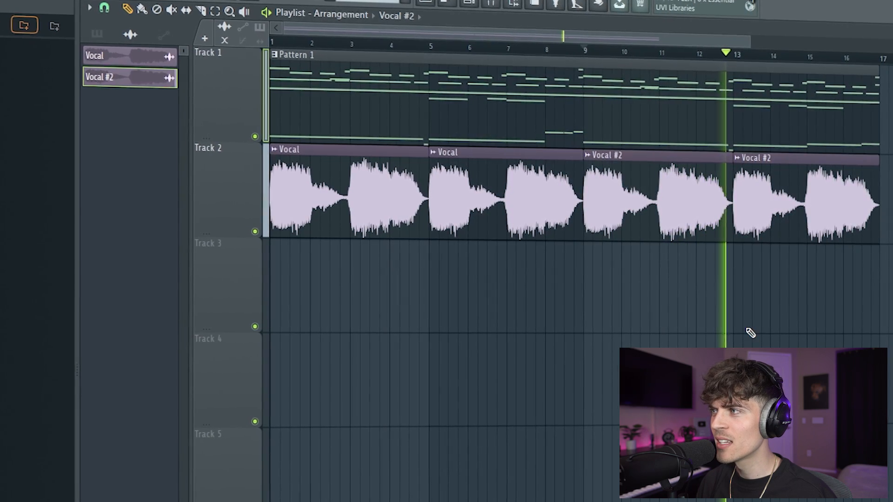
pyautogui.moveTo(664, 200); pyautogui.dragTo(843, 266)
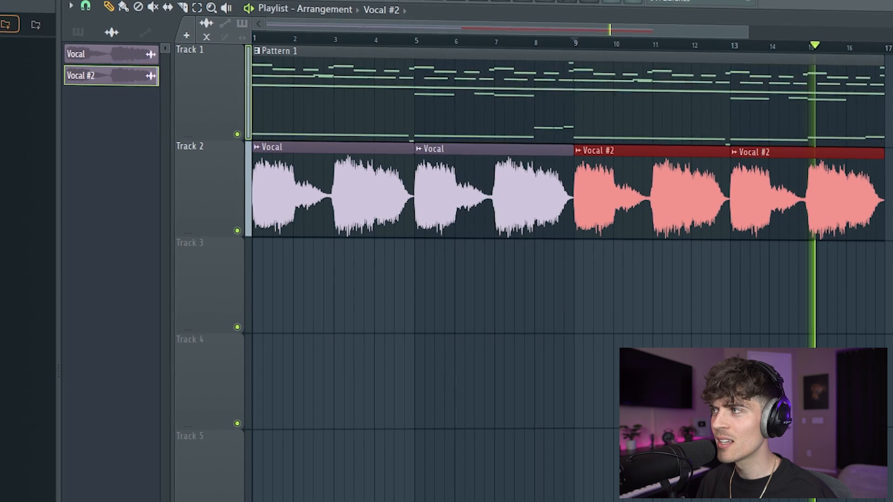
pyautogui.keyDown('ctrl'); pyautogui.click(616, 396); pyautogui.keyUp('ctrl')
# Raise the Kickstart 2 mix on mixer Insert 5 to 90%.
pyautogui.press('F9')
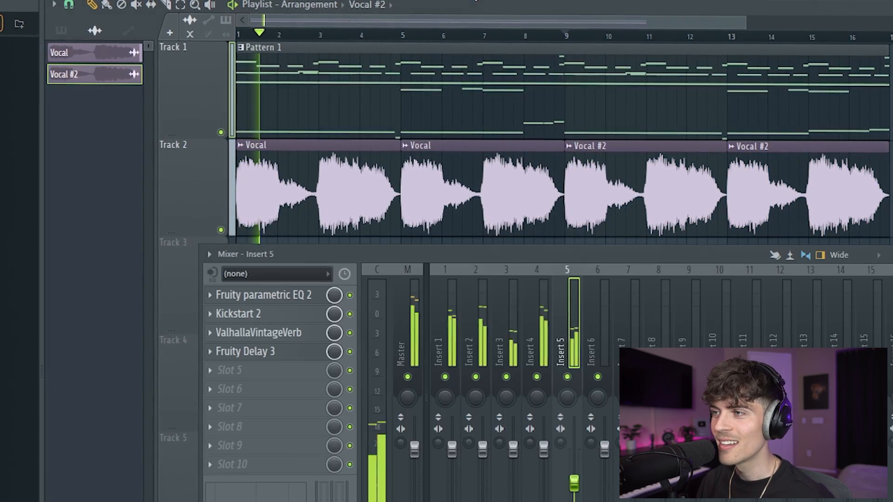
pyautogui.click(253, 315)
pyautogui.moveTo(218, 281); pyautogui.dragTo(218, 263)
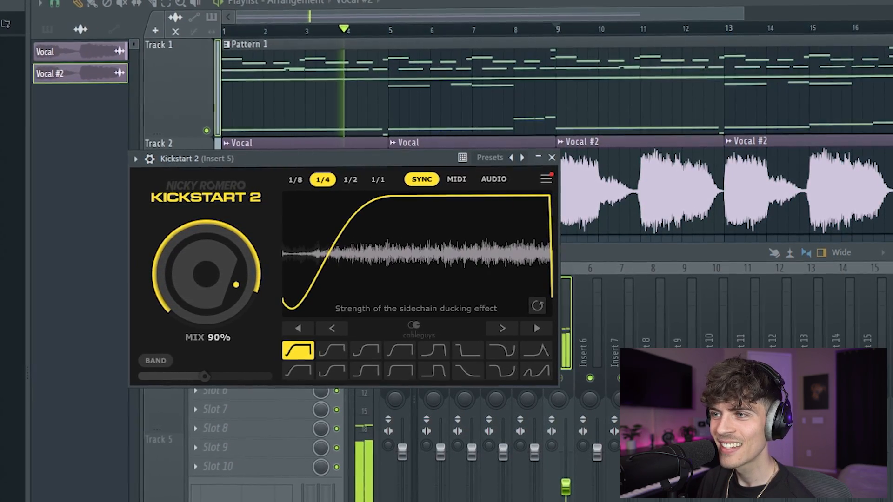
# Set the Kickstart 2 mix on Insert 5 to 91%, stop playback and close the mixer.
pyautogui.moveTo(217, 262); pyautogui.dragTo(218, 276)
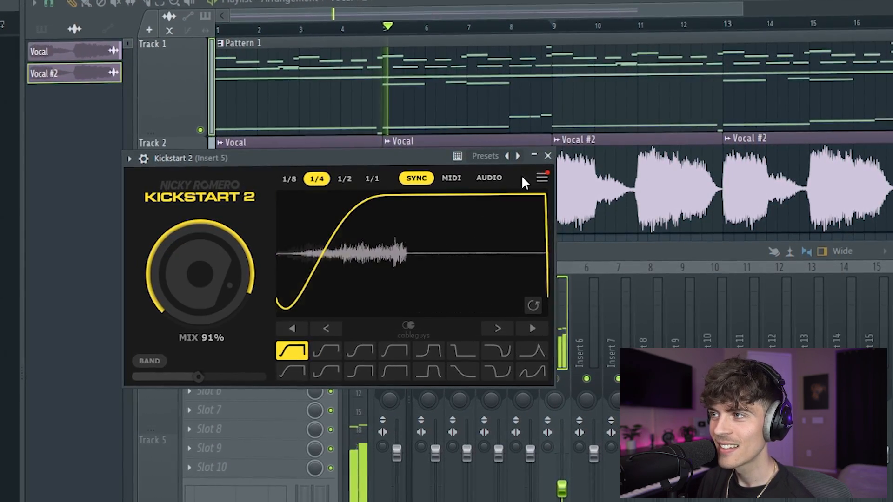
pyautogui.click(550, 157)
pyautogui.press('space')
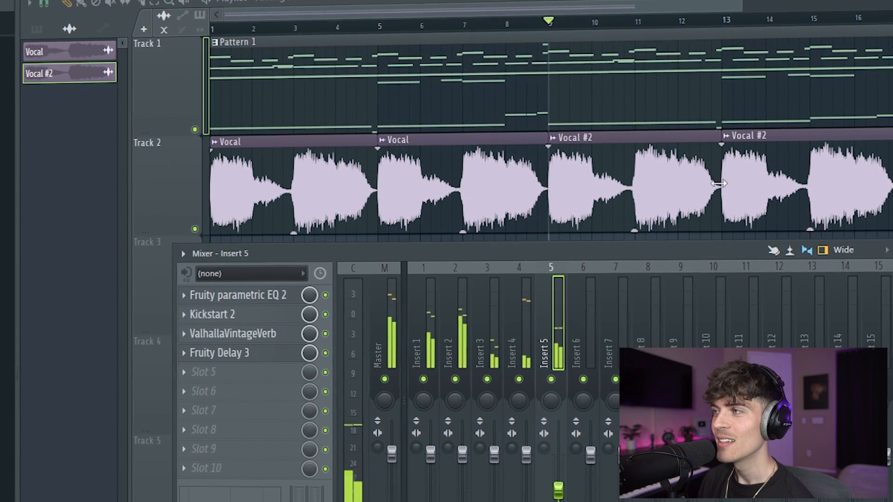
pyautogui.press('F9')
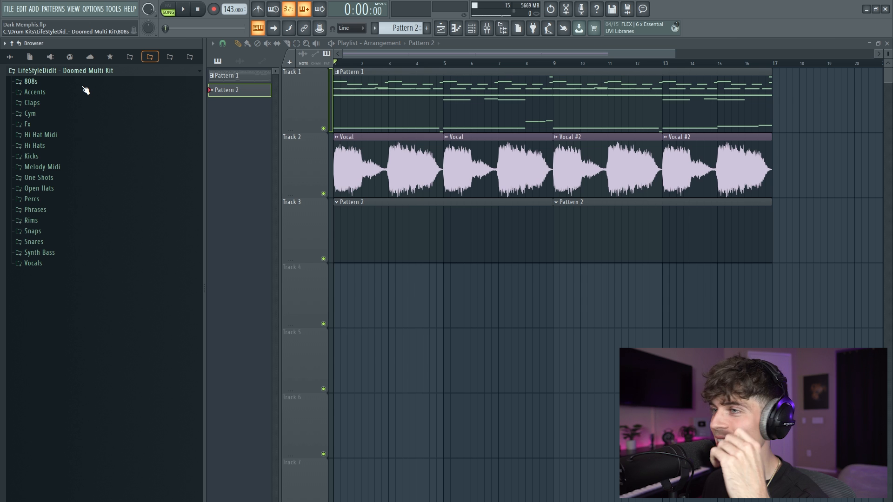
# Show all channels in the Channel rack and play the arrangement.
pyautogui.click(472, 29)
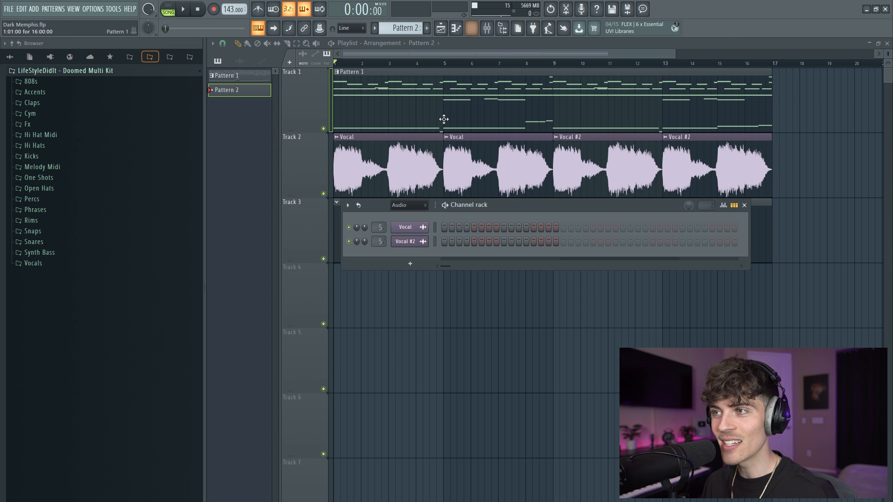
pyautogui.click(423, 212)
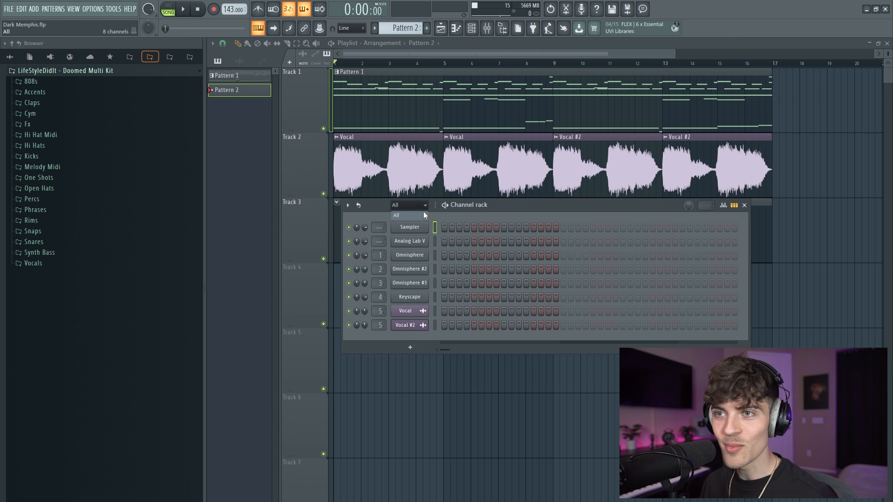
pyautogui.press('space')
# Audition the samples in the kit's Hi Hats folder and add Hi Hat [Treasure] as a new channel.
pyautogui.click(52, 146)
pyautogui.click(68, 174)
pyautogui.click(78, 156)
pyautogui.click(76, 167)
pyautogui.click(73, 186)
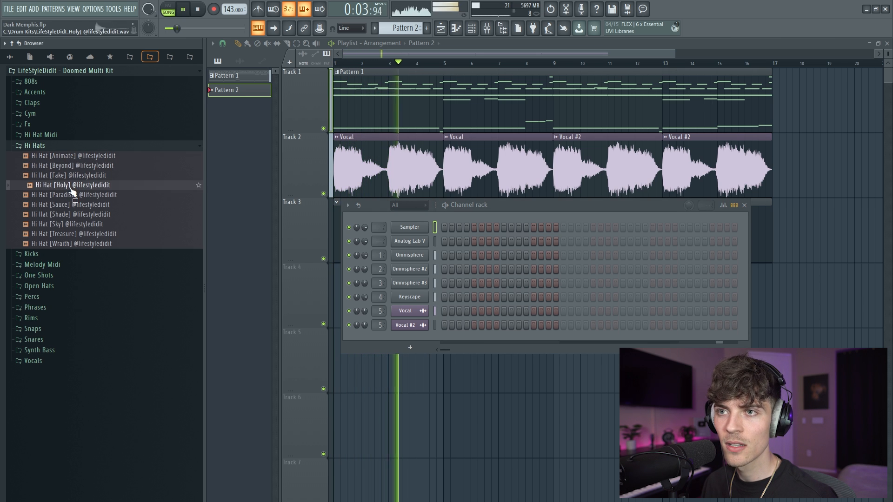
pyautogui.click(71, 205)
pyautogui.click(71, 214)
pyautogui.click(72, 225)
pyautogui.click(73, 234)
pyautogui.click(74, 244)
pyautogui.click(79, 235)
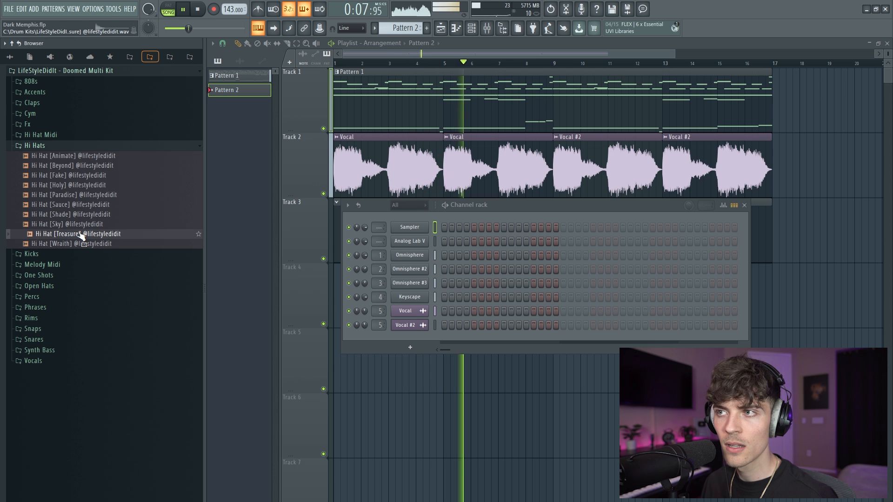
pyautogui.moveTo(446, 341); pyautogui.dragTo(420, 339)
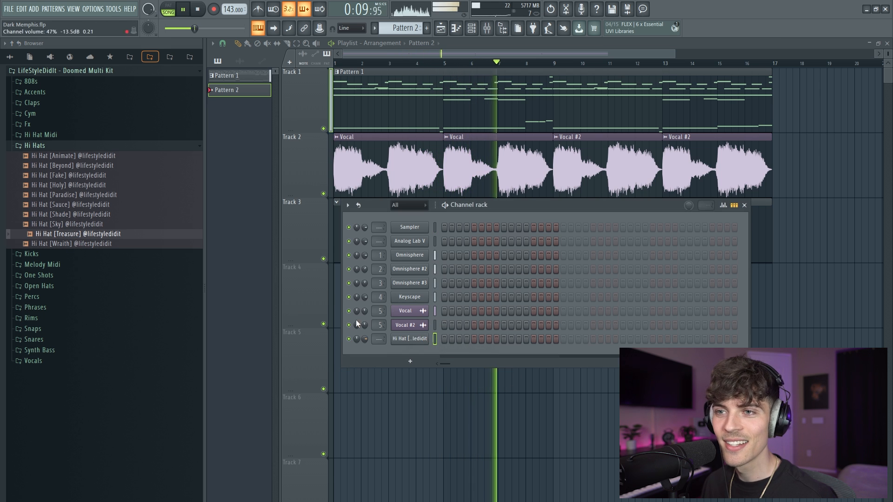
# Add Snare [Vibes] and Kick [Panic] from the Doomed Multi Kit as new channels in the Channel rack.
pyautogui.click(46, 340)
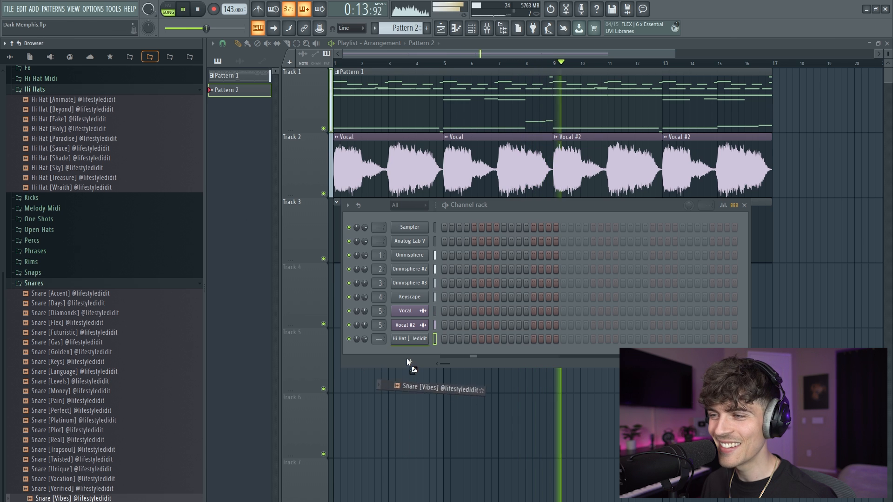
pyautogui.moveTo(410, 357); pyautogui.dragTo(409, 359)
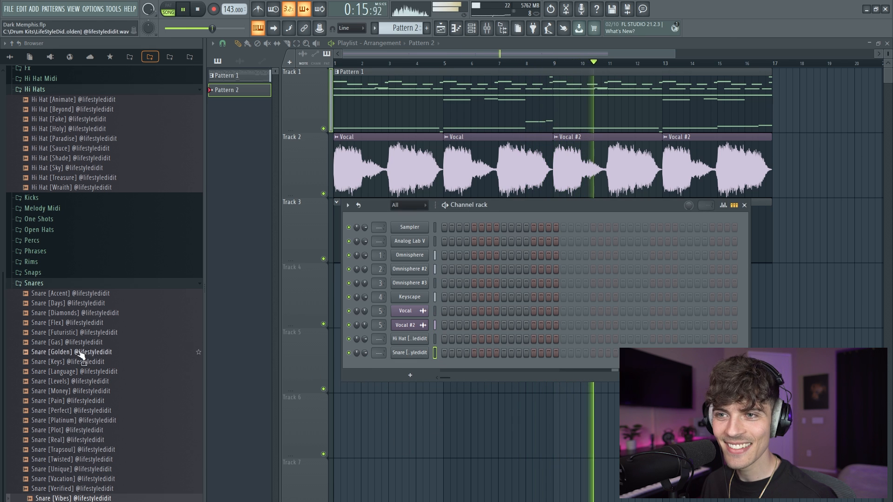
pyautogui.click(51, 200)
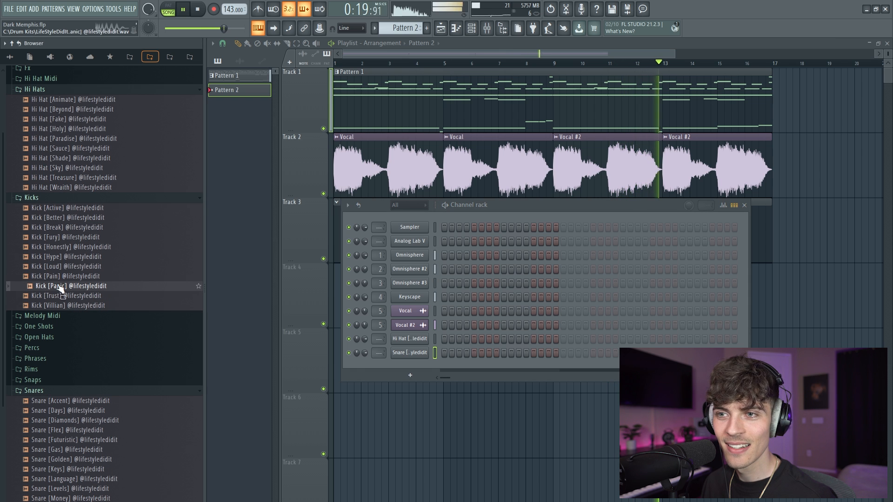
pyautogui.moveTo(391, 359); pyautogui.dragTo(407, 362)
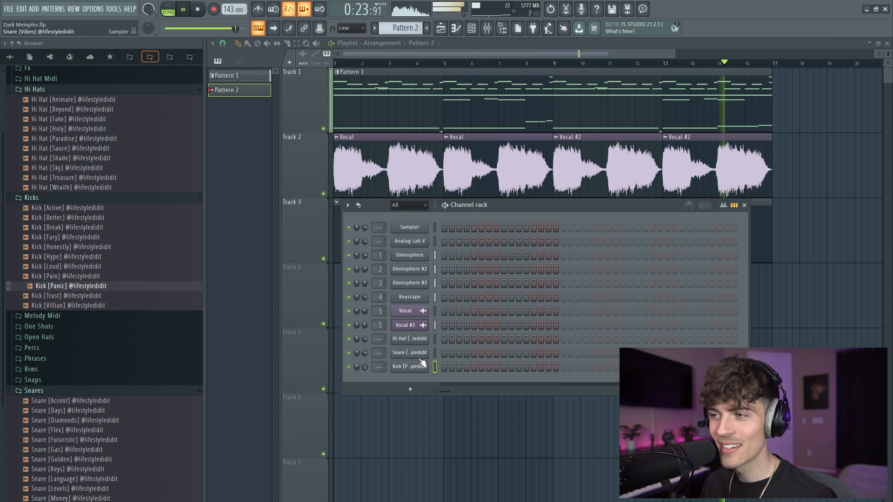
# Fill Hi Hat [Treasure] with eighth notes over four bars and place D5 Snare [Vibes] hits on beat 3 of bars 1 to 8.
pyautogui.rightClick(415, 341)
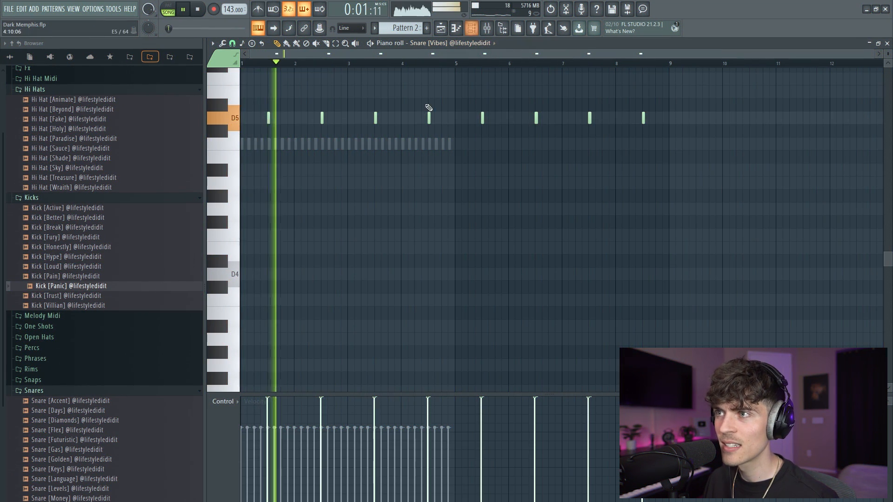
pyautogui.scroll(2, 427, 106)
# Add an extra hi-hat note just after beat 3 of bar 2 to make a short roll on Hi Hat [Treasure].
pyautogui.click(474, 29)
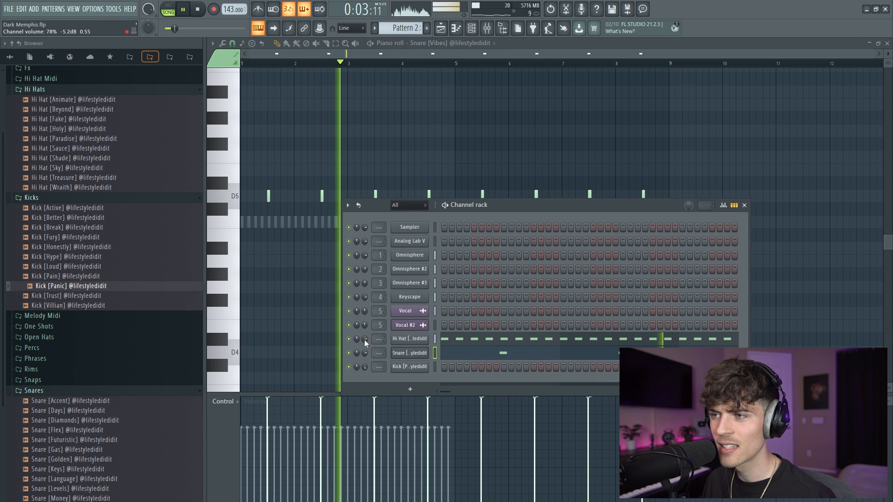
pyautogui.click(470, 339)
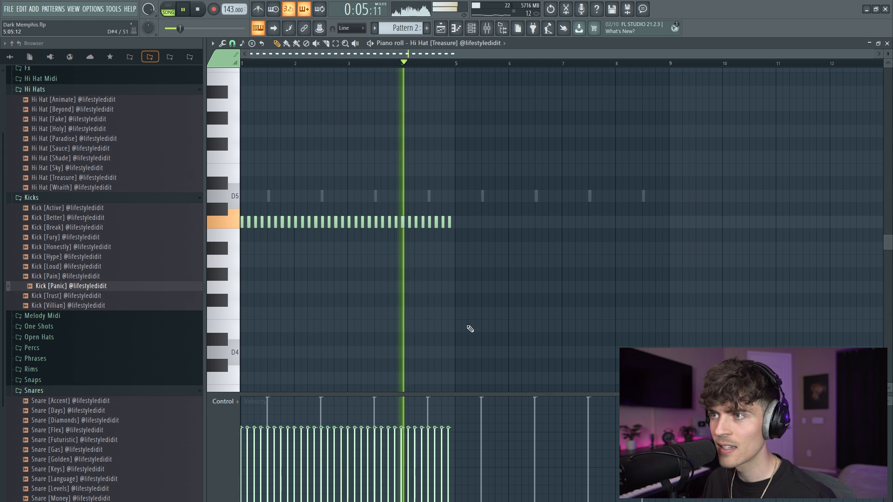
pyautogui.scroll(4, 304, 80)
pyautogui.scroll(2, 302, 70)
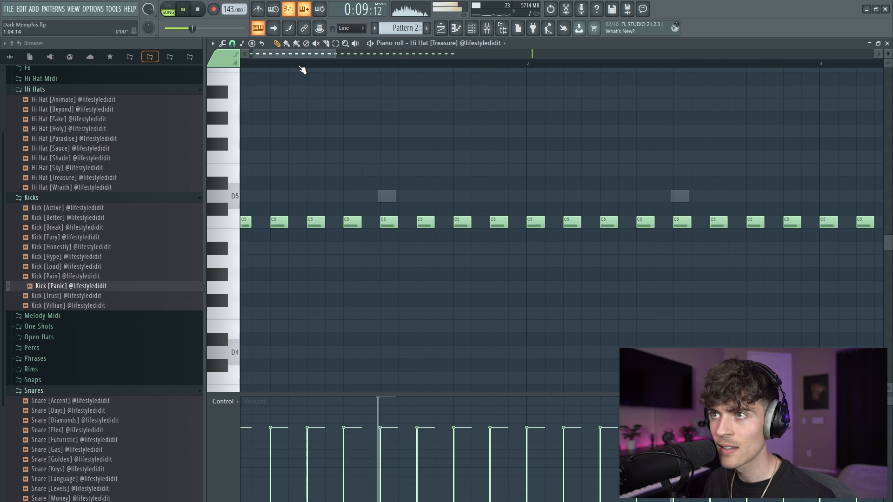
pyautogui.click(429, 224)
pyautogui.press('space')
pyautogui.click(472, 224)
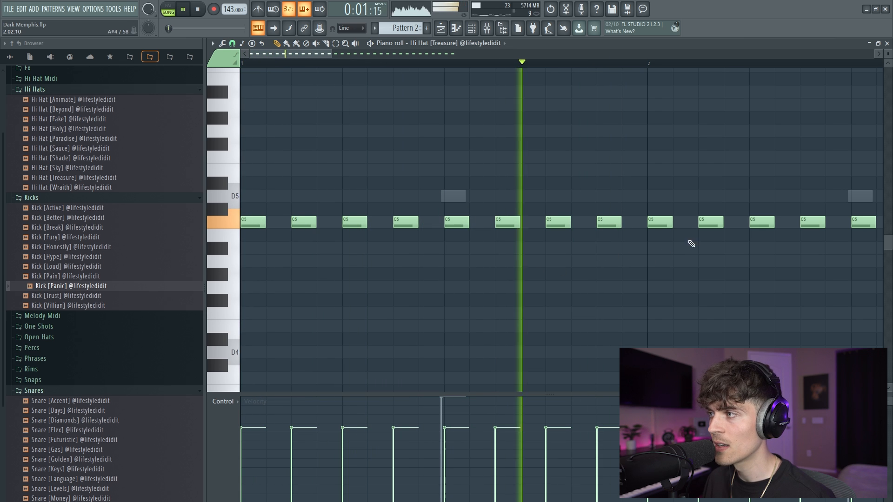
pyautogui.press('space')
pyautogui.scroll(-2, 471, 63)
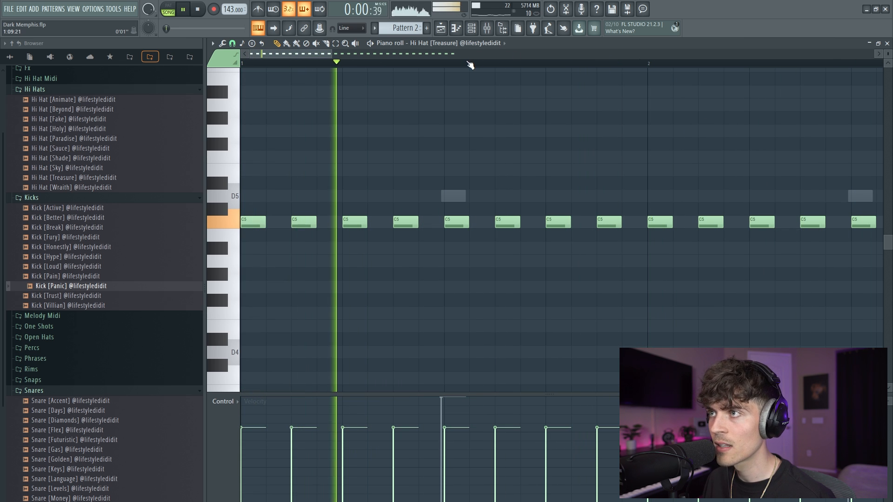
pyautogui.click(569, 222)
pyautogui.scroll(-3, 471, 66)
# Duplicate the four-bar hi-hat pattern across bars 5 to 8 and check the copied notes during playback.
pyautogui.hotkey('ctrl', 'a')
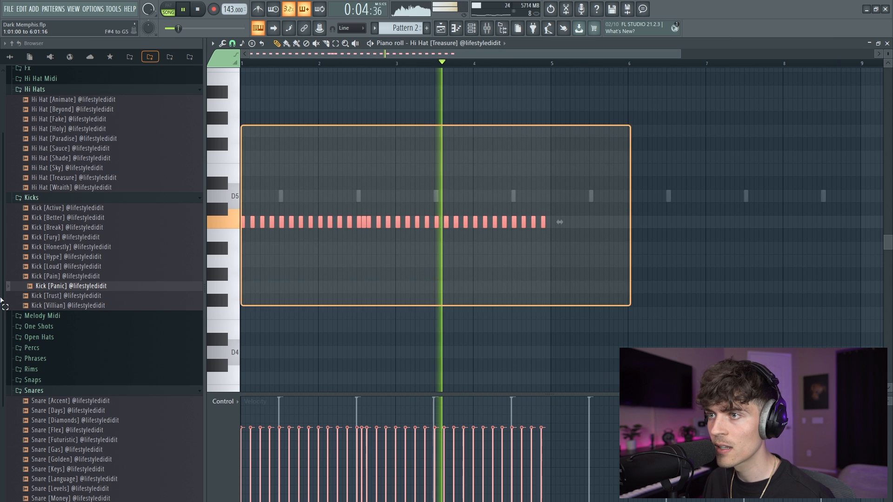
pyautogui.hotkey('ctrl', 'b')
pyautogui.moveTo(548, 224); pyautogui.dragTo(553, 224)
pyautogui.keyDown('ctrl'); pyautogui.click(549, 281); pyautogui.keyUp('ctrl')
pyautogui.scroll(4, 702, 70)
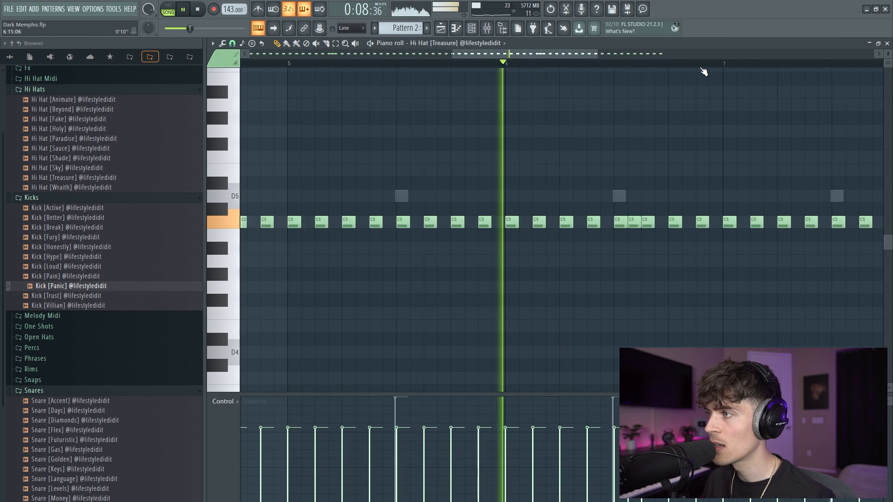
pyautogui.click(538, 63)
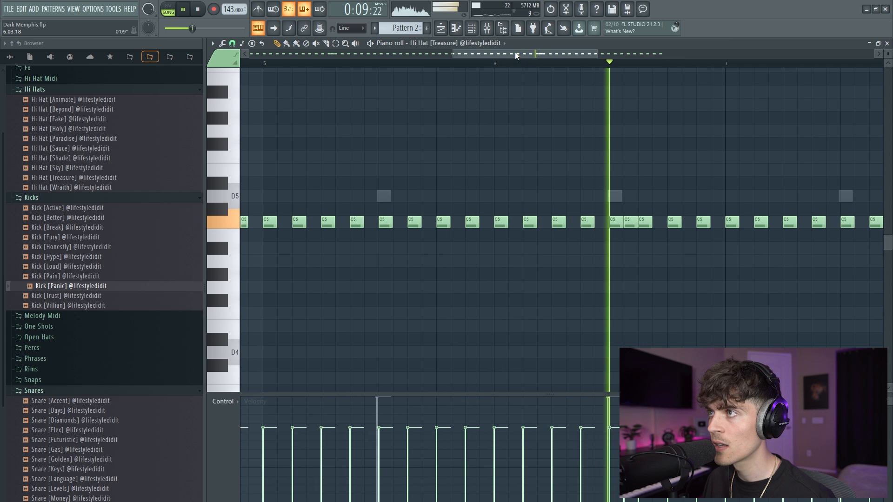
pyautogui.moveTo(515, 52); pyautogui.dragTo(576, 55)
pyautogui.scroll(-5, 566, 64)
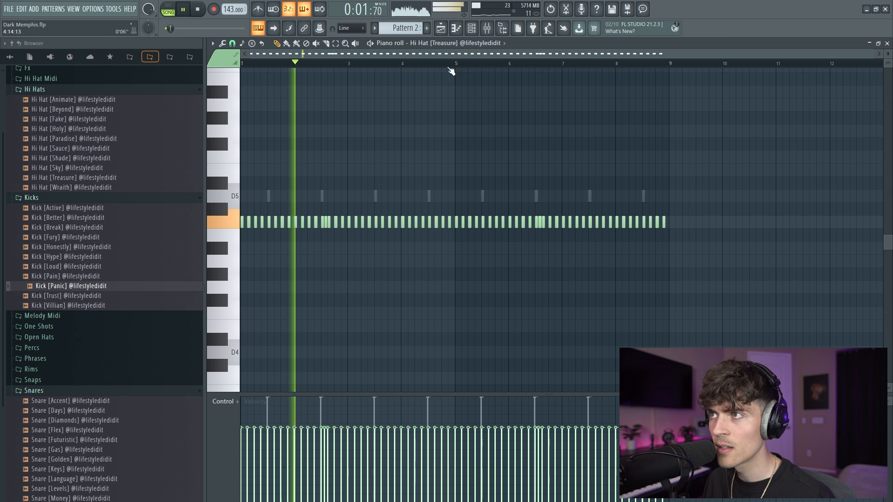
# Add Open Hat [Authentic] as a channel and place half-bar C5 notes at the start of bars 1 and 5.
pyautogui.click(476, 29)
pyautogui.click(110, 340)
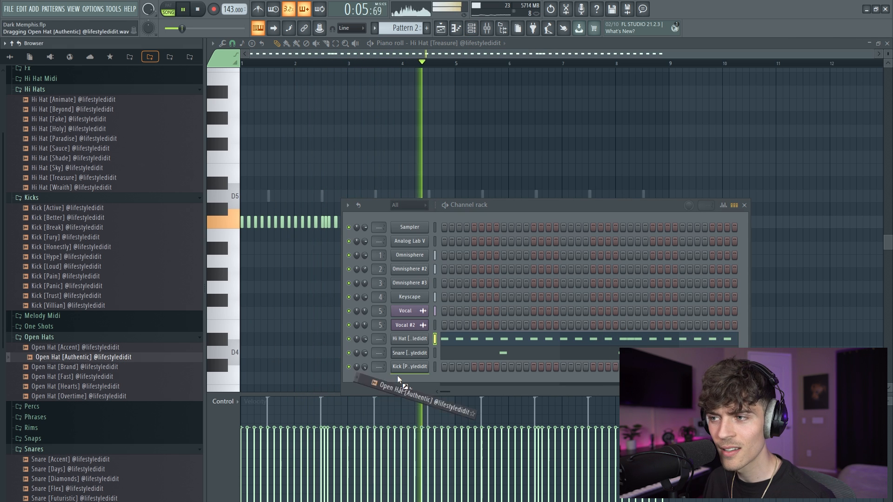
pyautogui.moveTo(397, 375); pyautogui.dragTo(398, 378)
pyautogui.rightClick(426, 380)
pyautogui.click(445, 381)
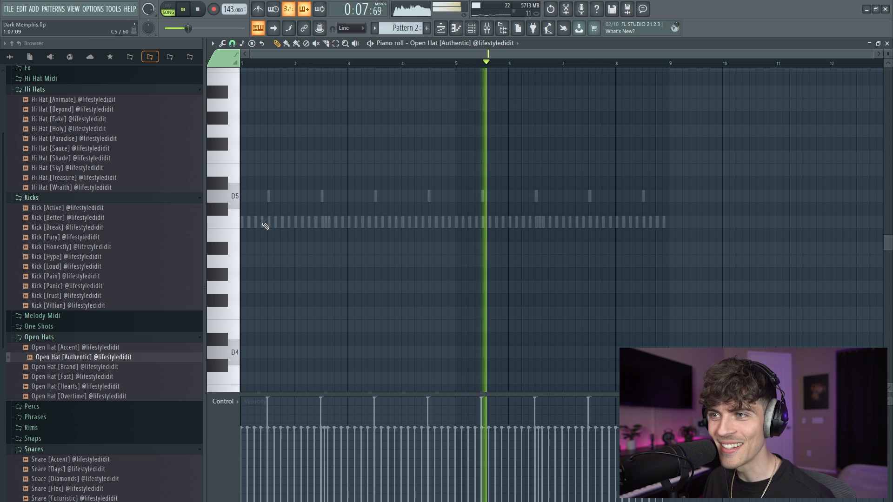
pyautogui.moveTo(246, 223); pyautogui.dragTo(267, 223)
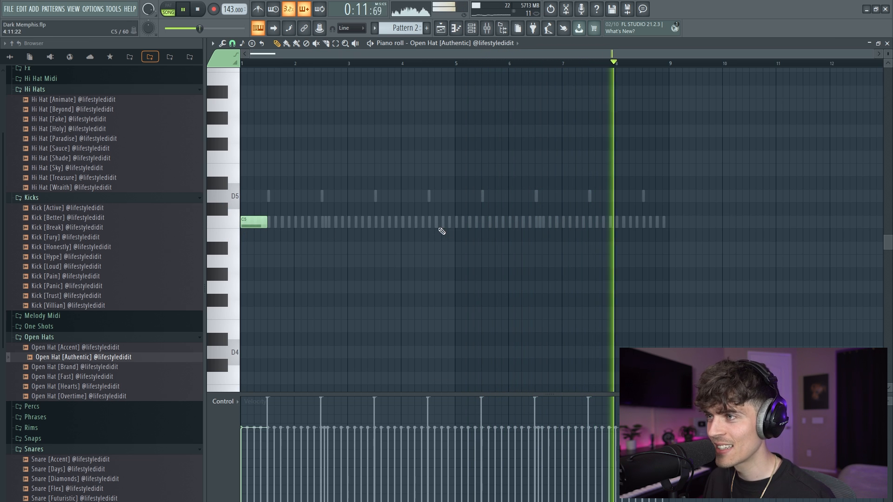
pyautogui.click(456, 224)
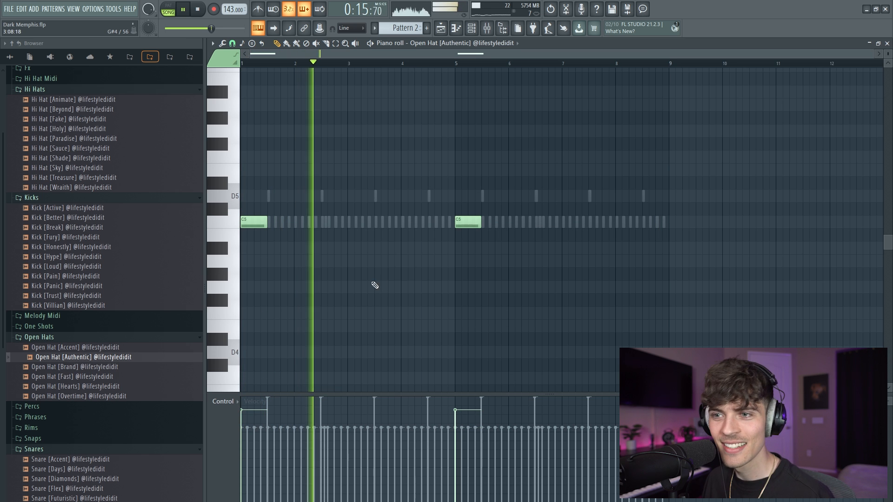
# Audition the Open Hat [Fast] and Open Hat [Hearts] samples against the beat.
pyautogui.click(82, 376)
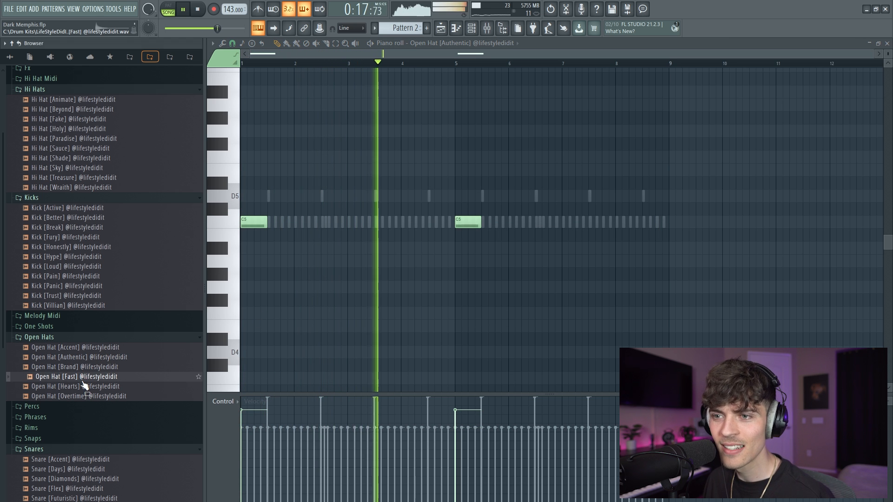
pyautogui.click(87, 387)
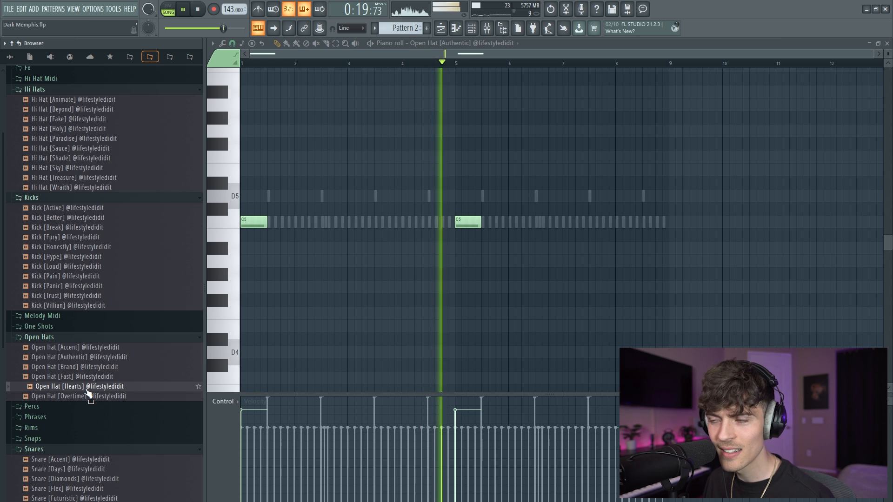
pyautogui.press('F6')
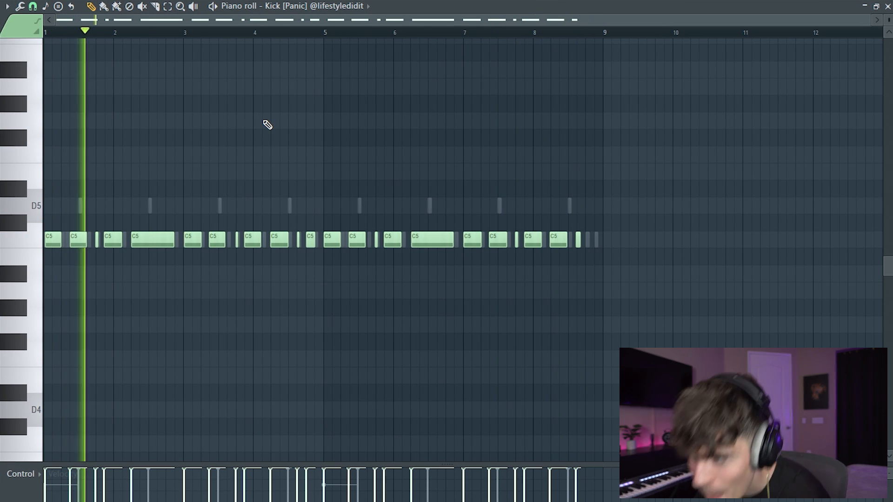
# Quantize the start times of the Kick [Panic] notes with the Default template and check their grid alignment.
pyautogui.hotkey('alt', 'q')
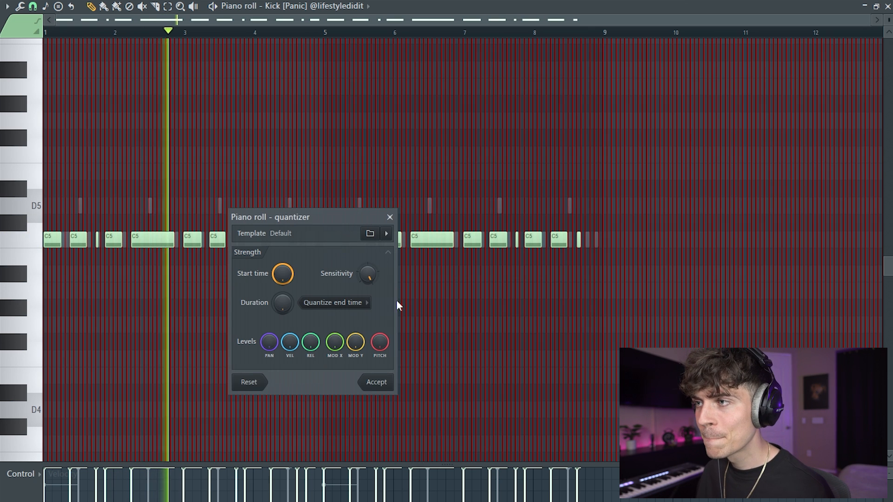
pyautogui.click(375, 382)
pyautogui.hotkey('ctrl', 'a')
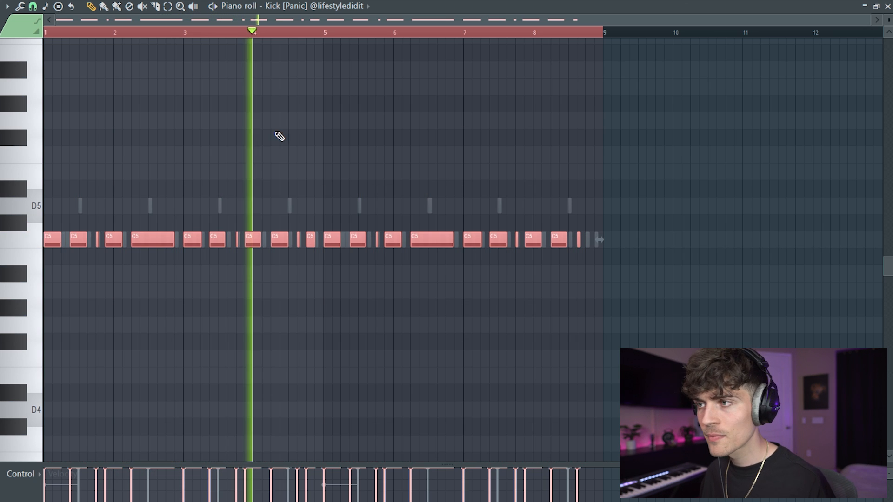
pyautogui.scroll(4, 297, 30)
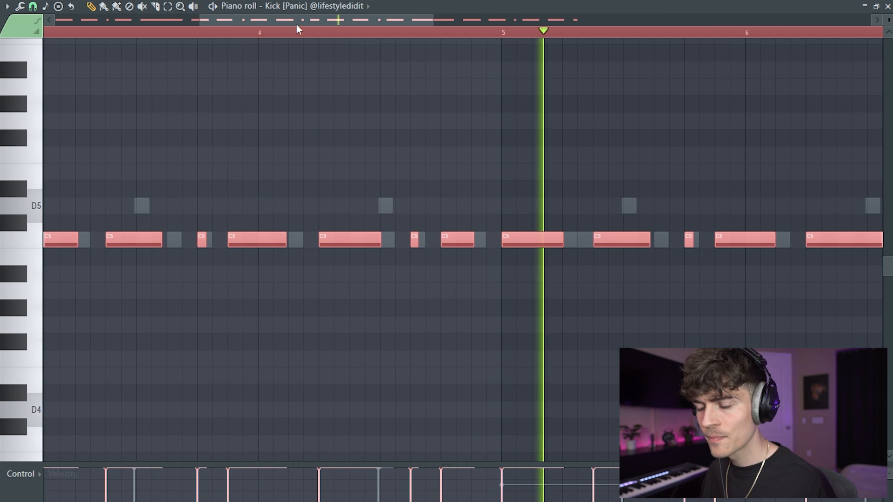
pyautogui.hotkey('shift', 'd')
pyautogui.moveTo(295, 23); pyautogui.dragTo(507, 41)
pyautogui.click(478, 90)
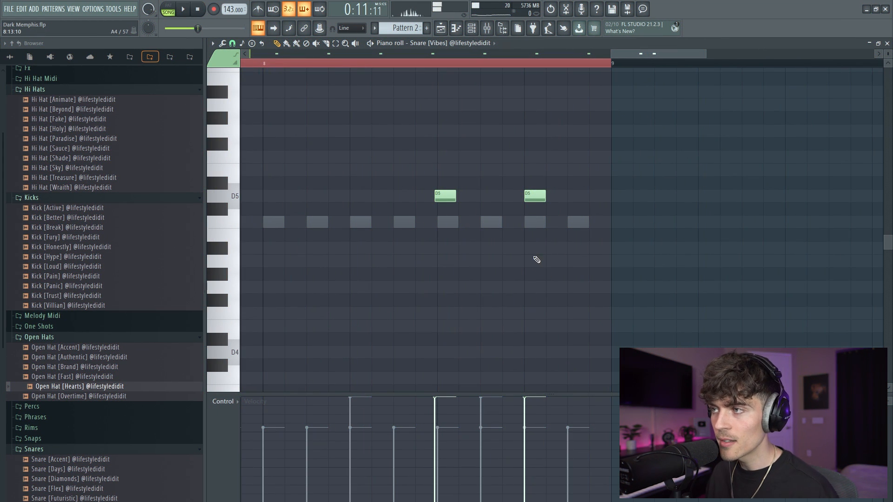
# Add a D5 Snare [Vibes] note directly after the beat-4 hit in bar 8.
pyautogui.press('space')
pyautogui.scroll(2, 515, 76)
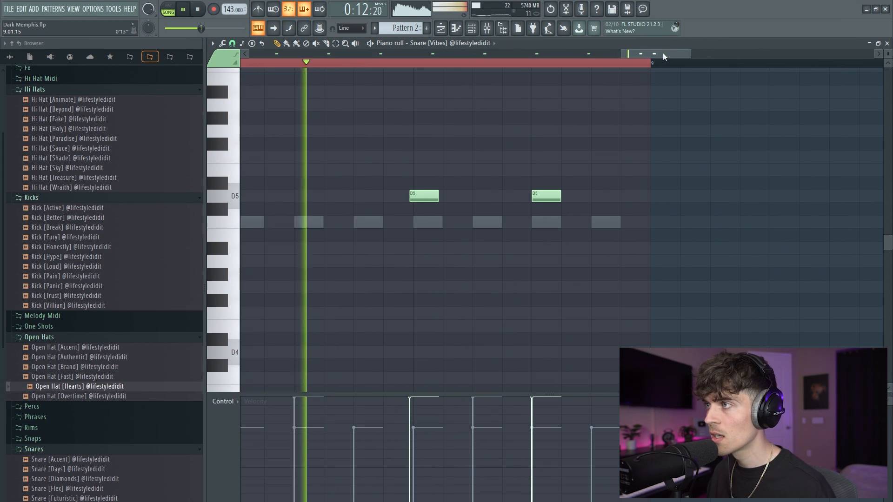
pyautogui.moveTo(663, 57); pyautogui.dragTo(672, 58)
pyautogui.click(488, 198)
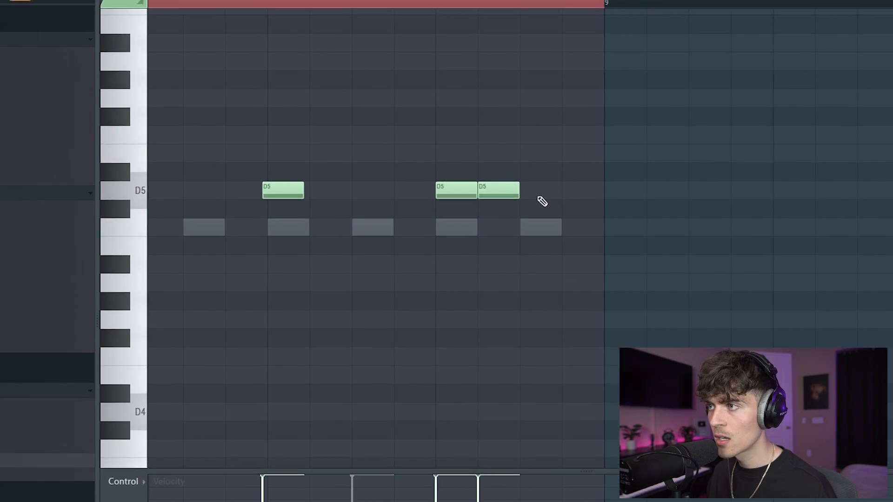
# Add a third D5 Snare [Vibes] note to the end-of-bar-8 run and nudge all three notes slightly earlier than the grid.
pyautogui.click(540, 194)
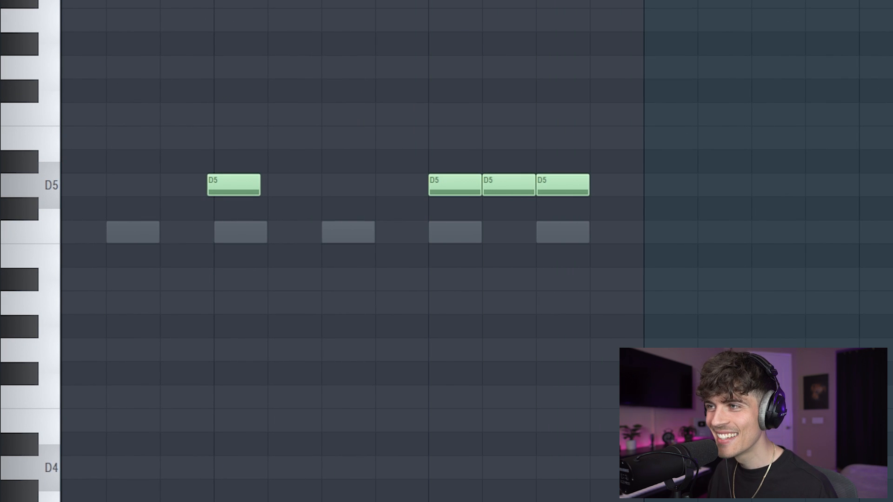
pyautogui.moveTo(411, 131); pyautogui.dragTo(653, 247)
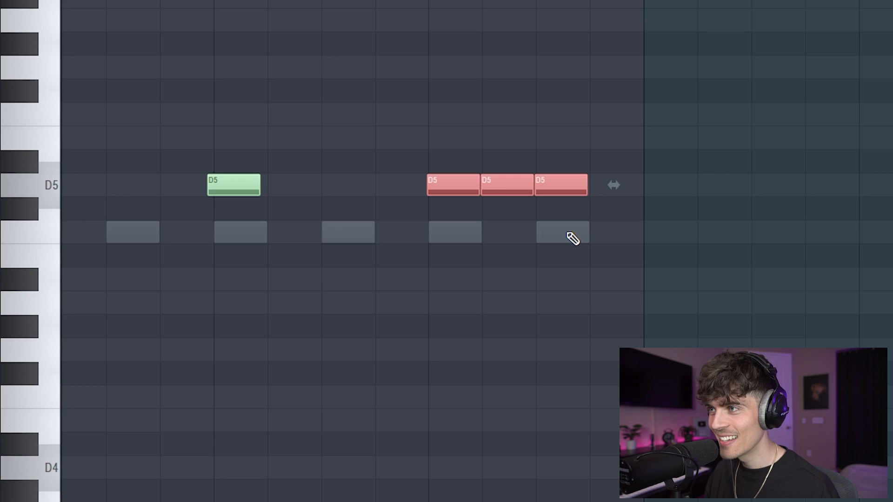
pyautogui.rightClick(413, 46)
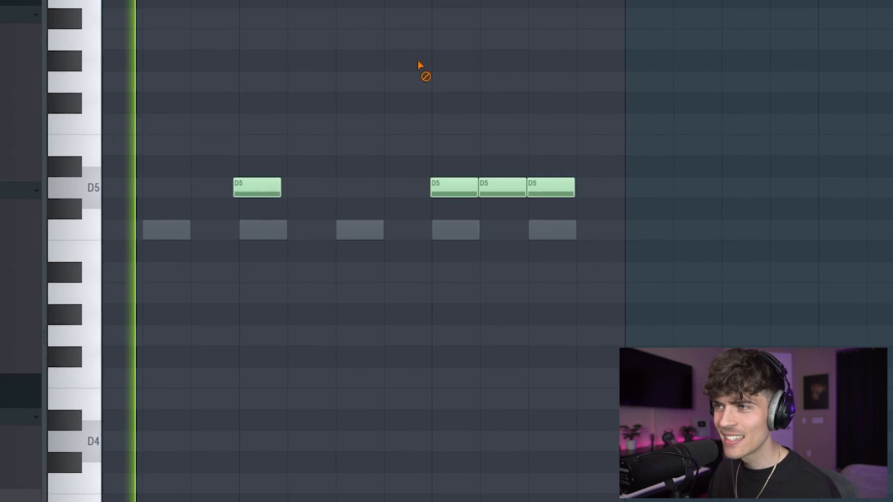
pyautogui.scroll(-3, 384, 5)
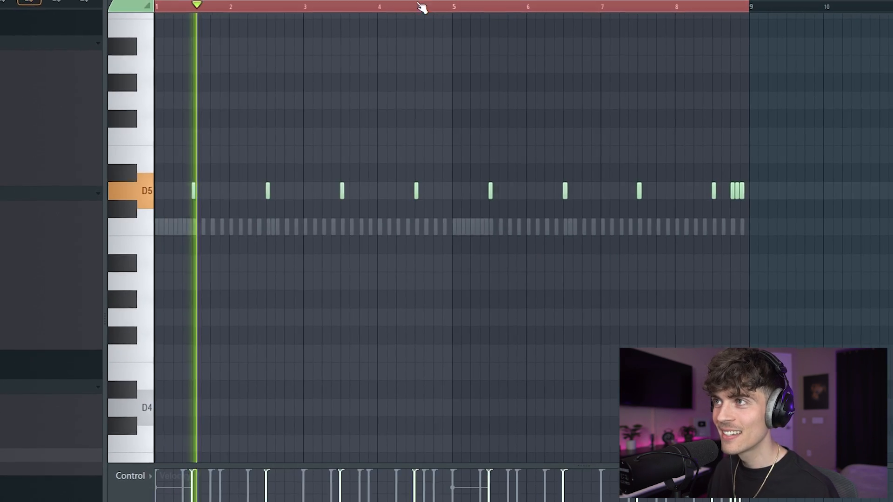
# Place a half-bar C5 Open Hat [Authentic] note in the second half of bar 4, copying the length of the bar 5 note.
pyautogui.press('F6')
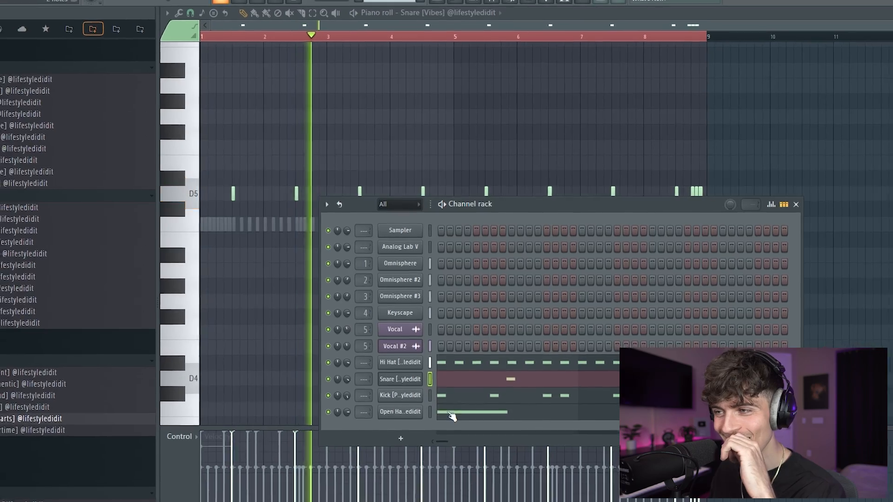
pyautogui.click(450, 416)
pyautogui.click(427, 223)
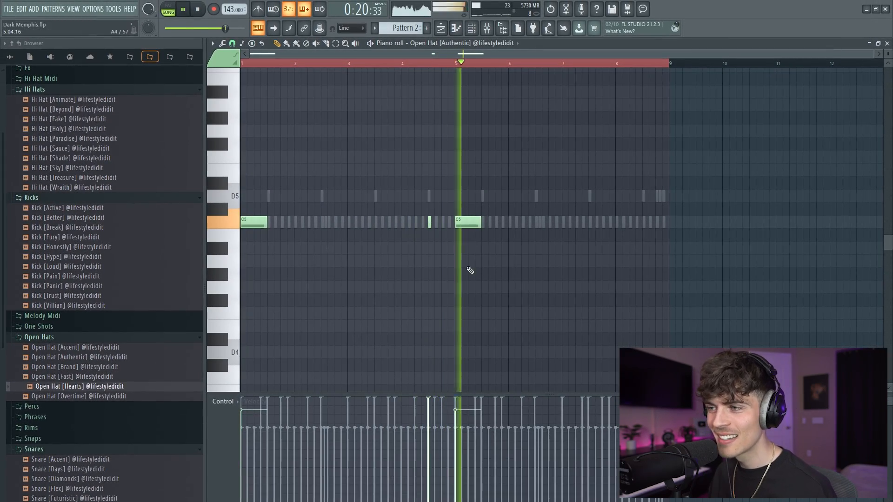
pyautogui.click(466, 222)
pyautogui.rightClick(428, 223)
pyautogui.click(429, 223)
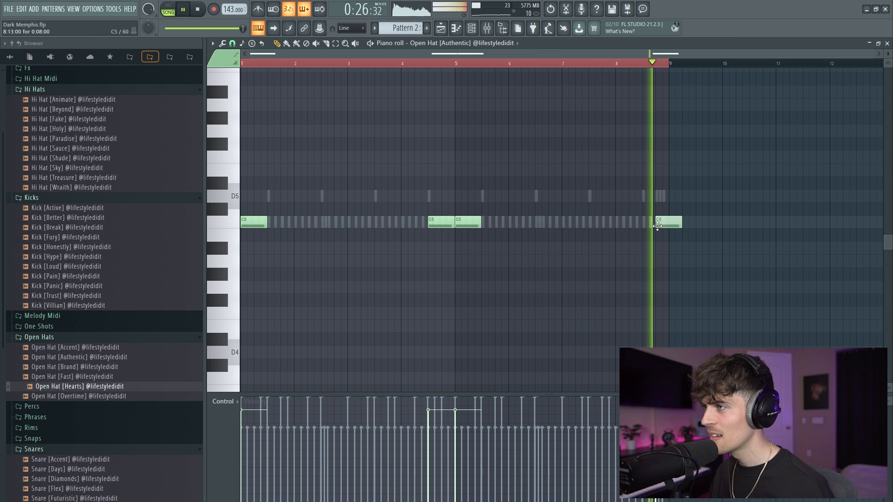
# Audition 808s in the Doomed Multi Kit and Broken Hearts Drum Kit and add 808 7 - Broken Hearts and 808 [Misery] as channels.
pyautogui.click(471, 28)
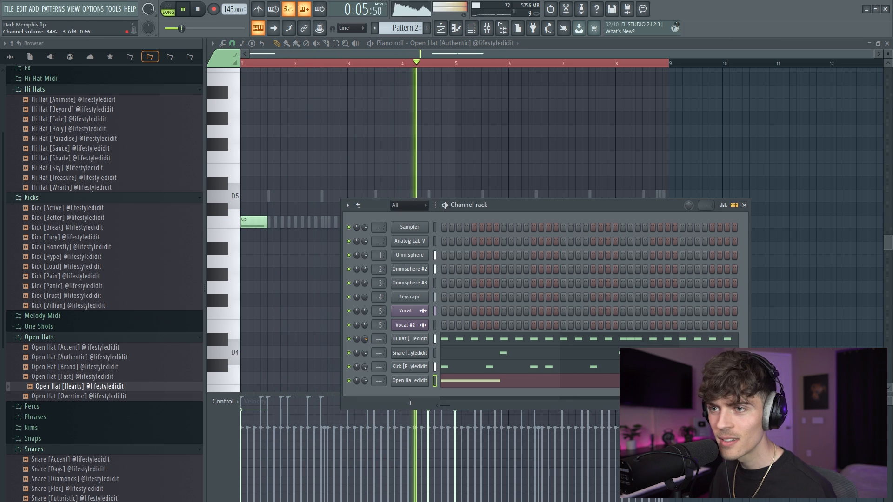
pyautogui.scroll(3, 133, 197)
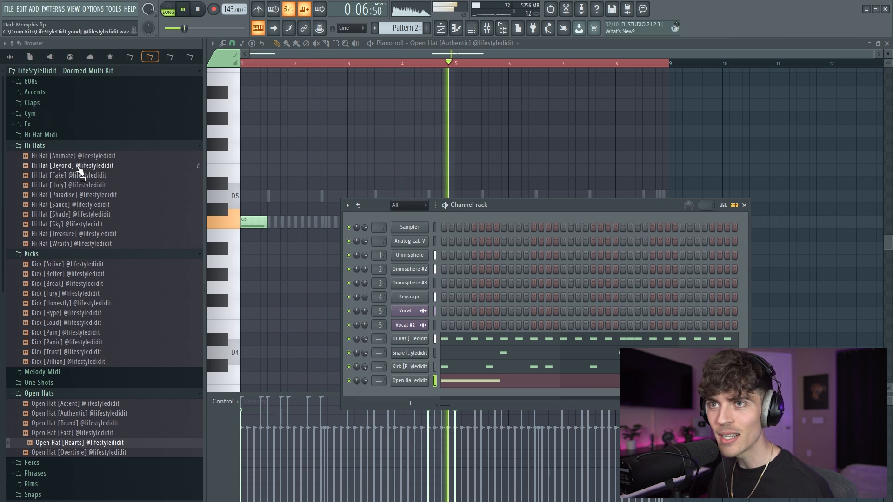
pyautogui.click(48, 82)
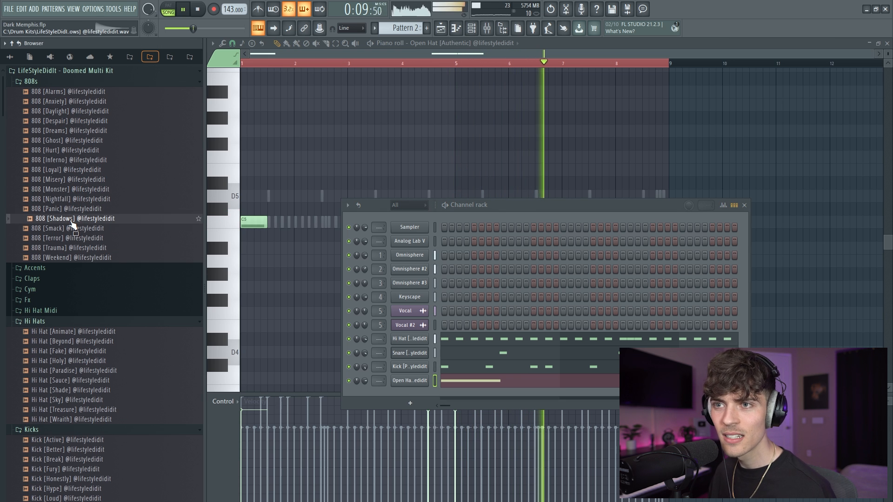
pyautogui.moveTo(413, 392); pyautogui.dragTo(413, 392)
pyautogui.rightClick(414, 393)
pyautogui.click(440, 453)
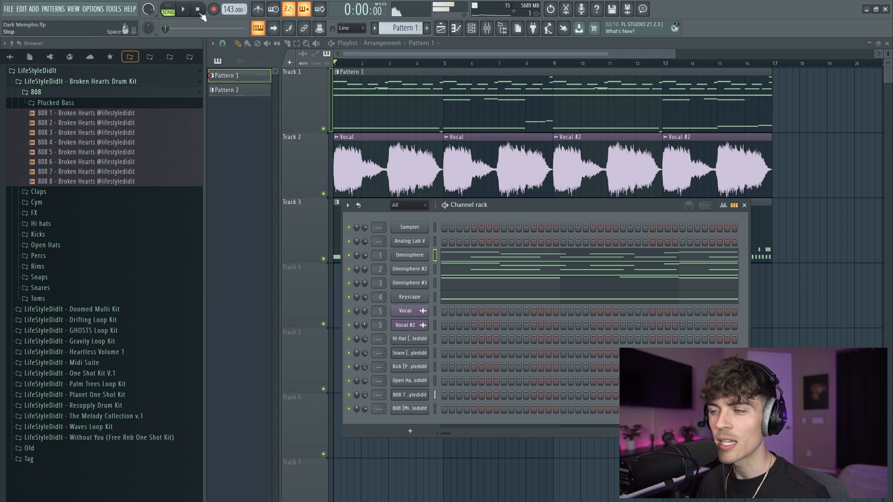
pyautogui.click(150, 57)
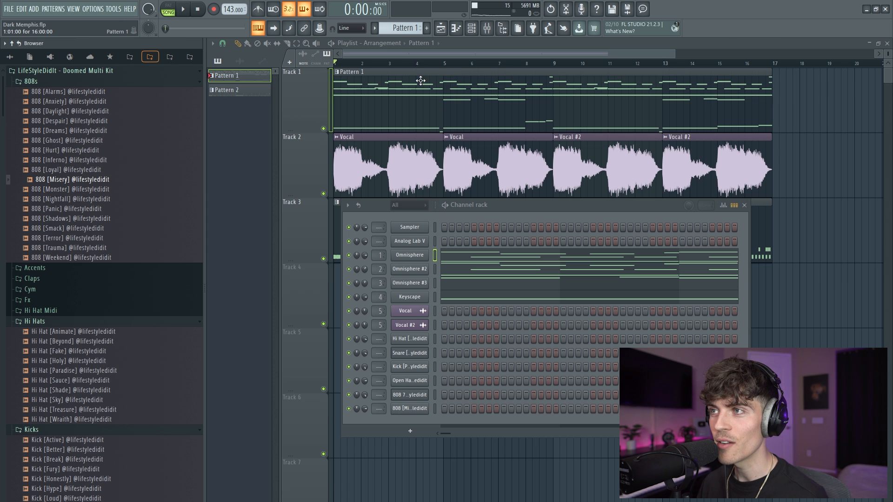
# Put the Pattern 1 bassline into the 808 7 channel of Pattern 2 and transpose it up three octaves to start on C5.
pyautogui.press('F6')
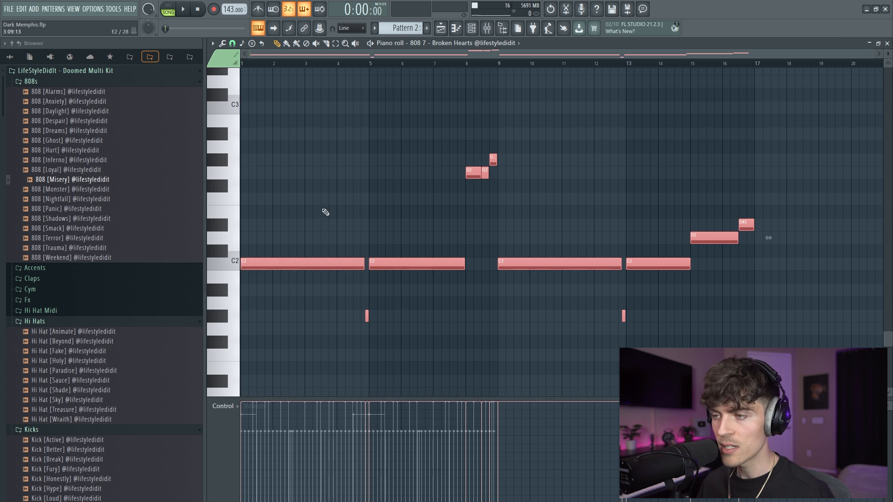
pyautogui.hotkey('ctrl', 'Up')
pyautogui.hotkey('ctrl', 'Up')
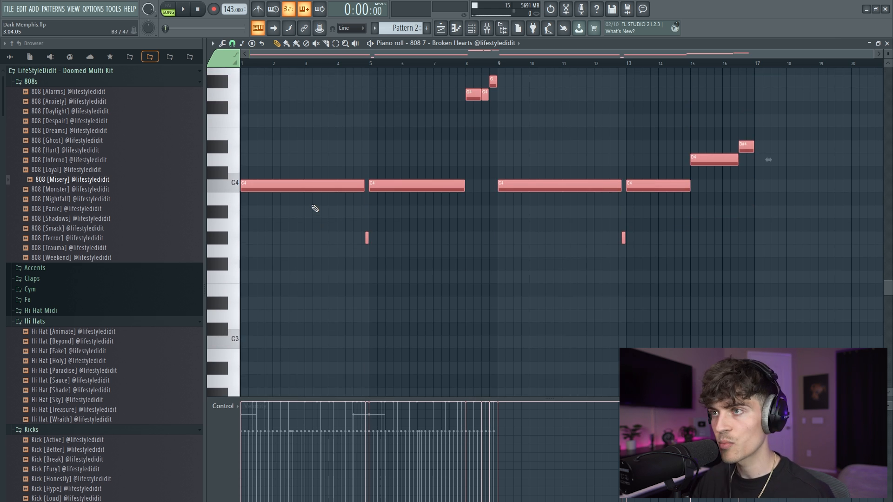
pyautogui.hotkey('ctrl', 'Up')
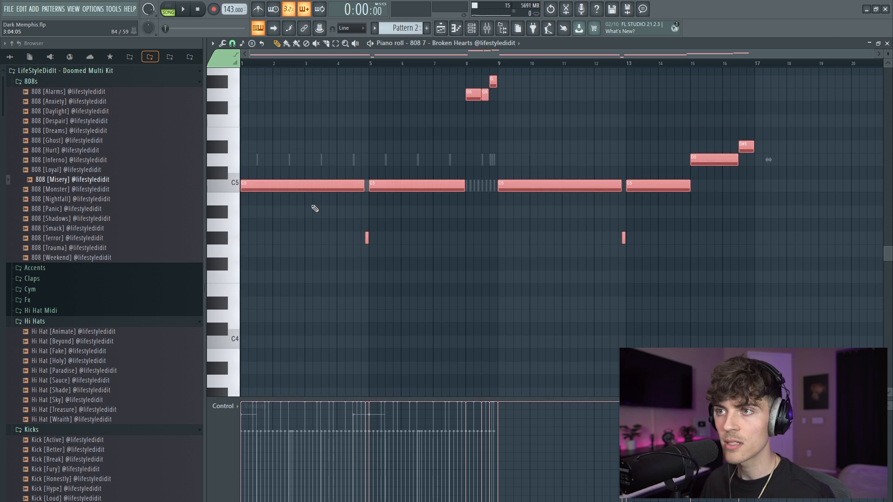
# Play the beat with the new bassline and set the 808 7 channel volume to 94%.
pyautogui.click(471, 29)
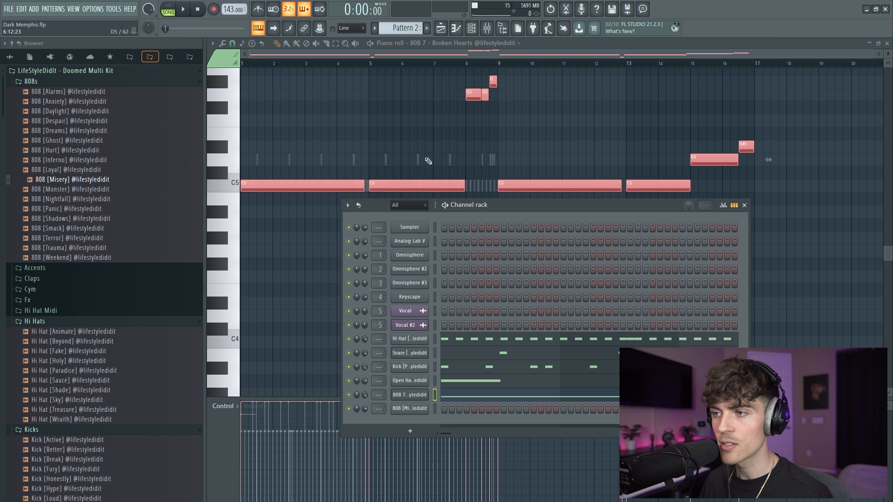
pyautogui.press('space')
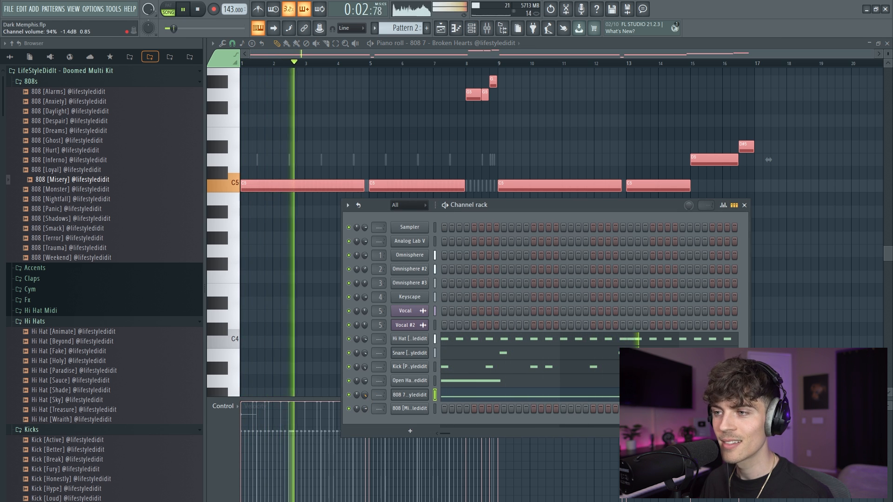
pyautogui.press('space')
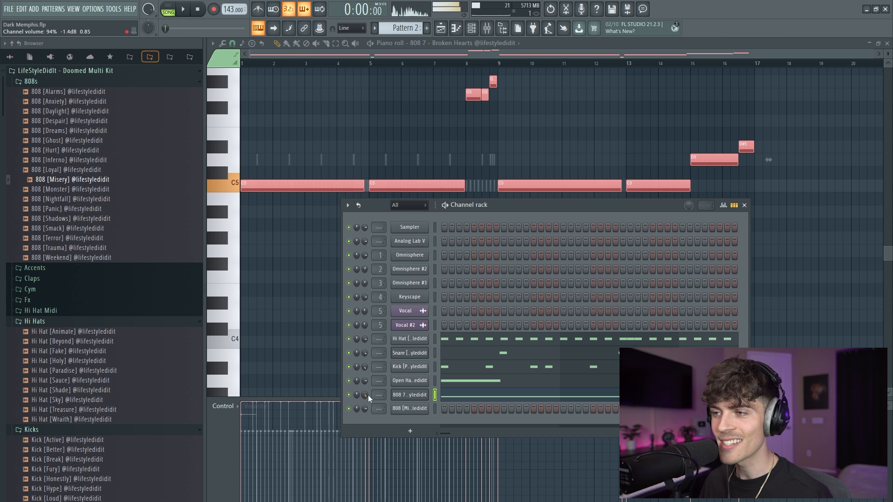
# Paste the bassline into the 808 [Misery] channel and delete everything except the G5, G5 and G#5 notes in bar 8.
pyautogui.click(435, 410)
pyautogui.hotkey('ctrl', 'v')
pyautogui.click(449, 414)
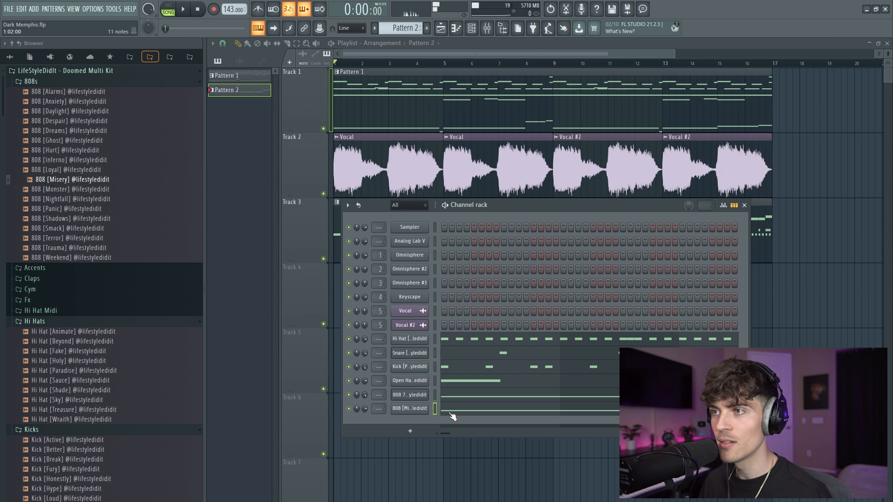
pyautogui.click(449, 413)
pyautogui.rightClick(356, 187)
pyautogui.rightClick(414, 183)
pyautogui.rightClick(368, 241)
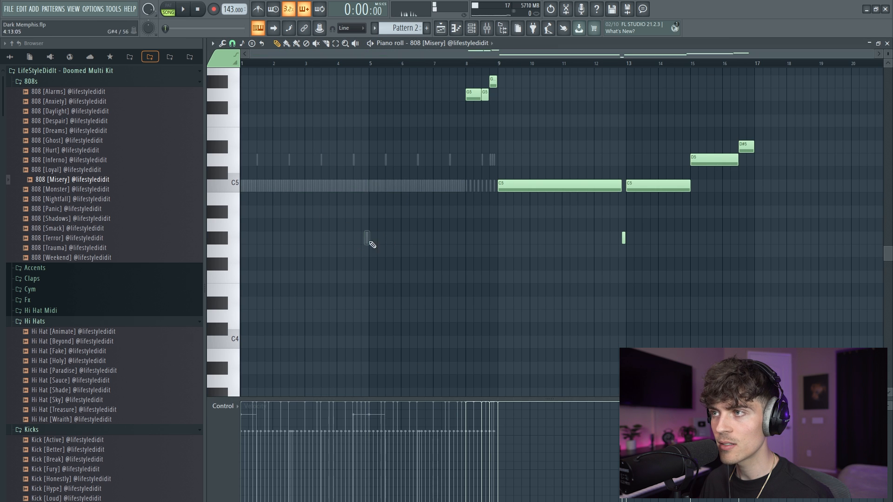
pyautogui.scroll(3, 410, 210)
pyautogui.moveTo(417, 114); pyautogui.dragTo(527, 210)
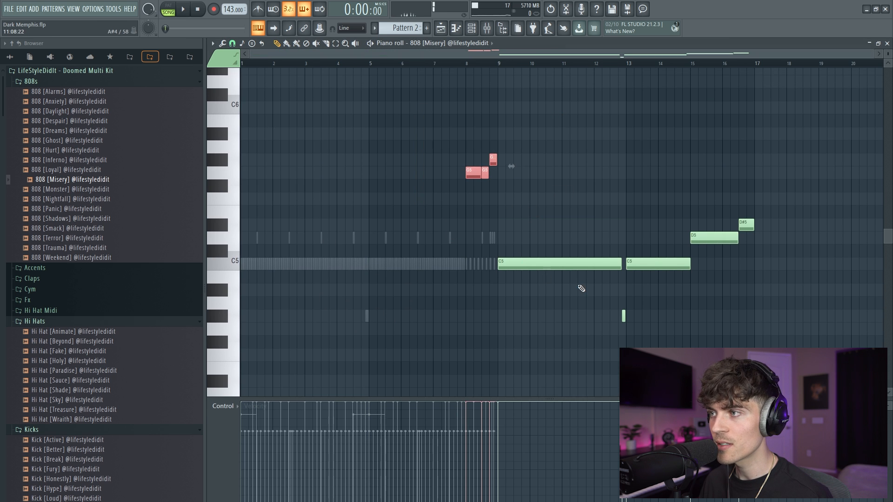
pyautogui.rightClick(571, 260)
pyautogui.rightClick(624, 316)
pyautogui.rightClick(658, 264)
pyautogui.rightClick(714, 238)
pyautogui.rightClick(746, 225)
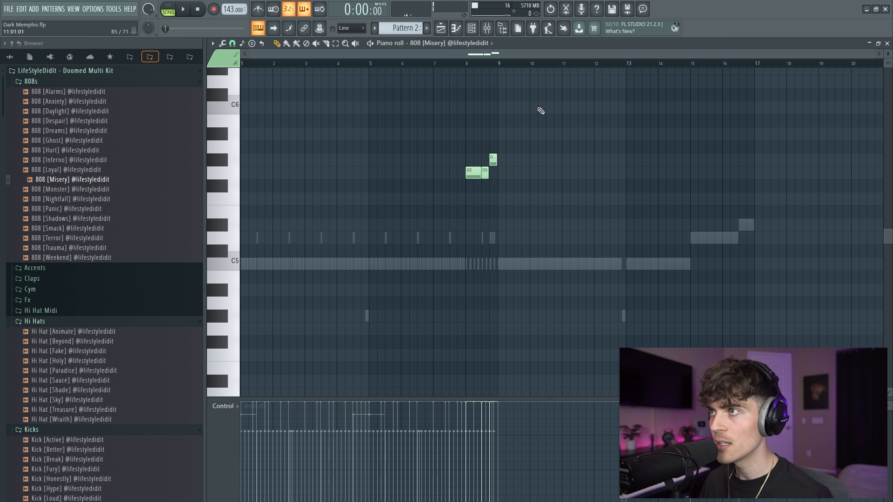
# Delete the G5, G5 and G#5 notes in bar 8 from the 808 7 channel.
pyautogui.press('F6')
pyautogui.click(456, 398)
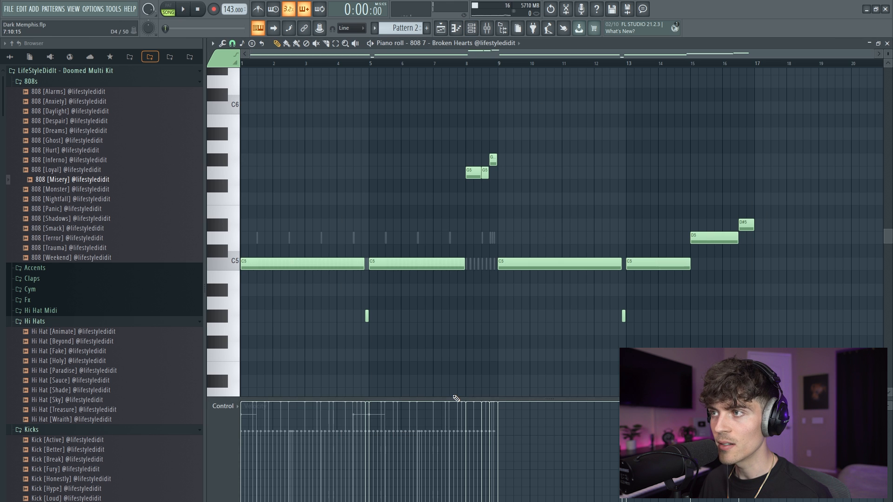
pyautogui.moveTo(436, 150); pyautogui.dragTo(510, 167)
pyautogui.press('Delete')
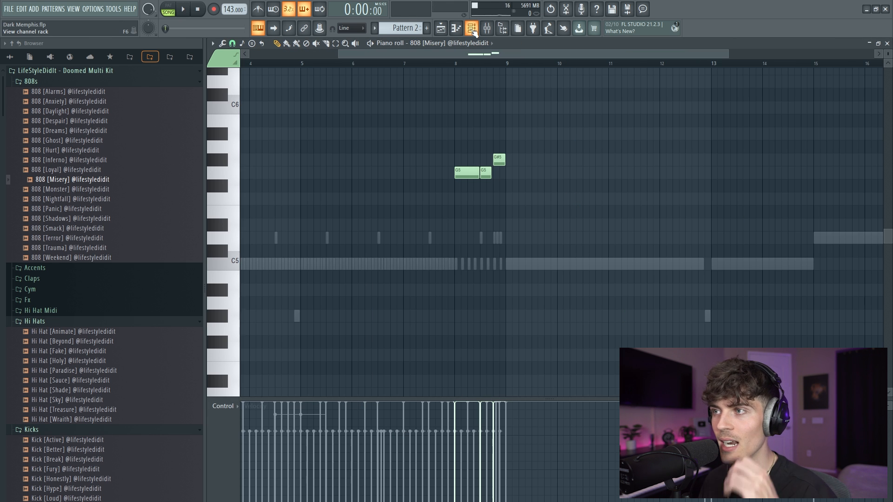
# Set the cut and cut-by groups of 808 [Misery] to 7, and open the same settings for 808 7.
pyautogui.click(473, 29)
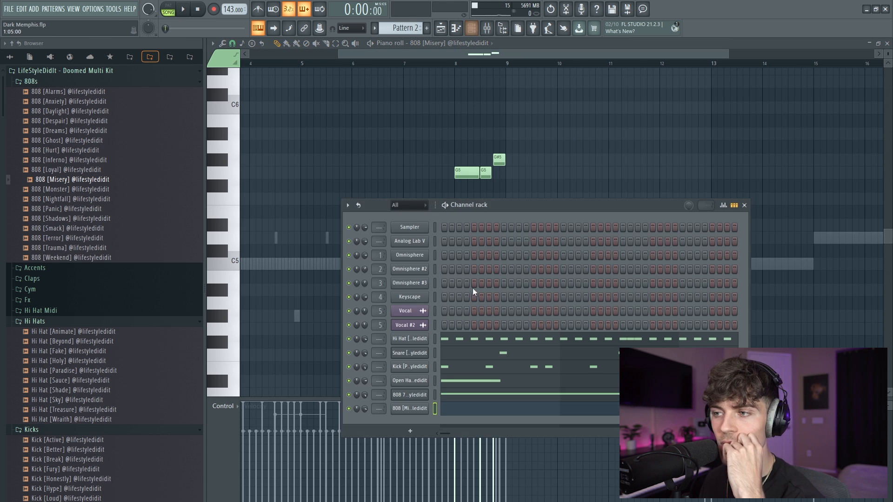
pyautogui.click(424, 407)
pyautogui.click(300, 140)
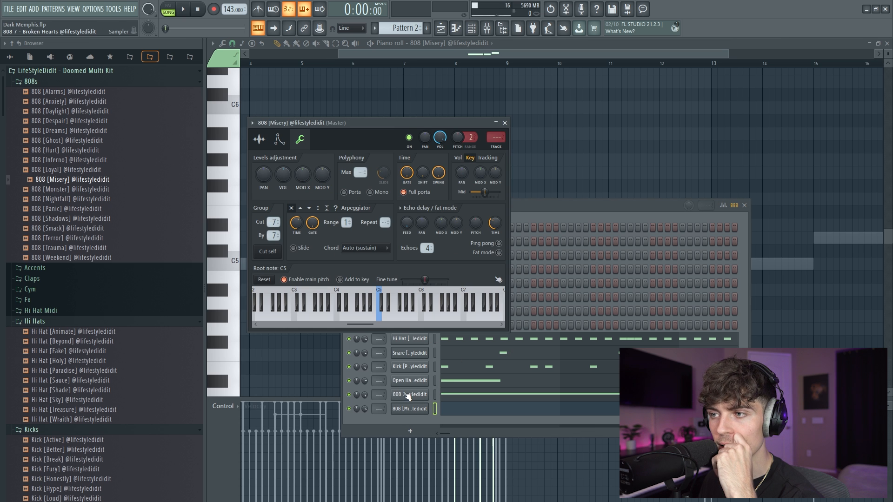
pyautogui.click(409, 395)
pyautogui.click(295, 132)
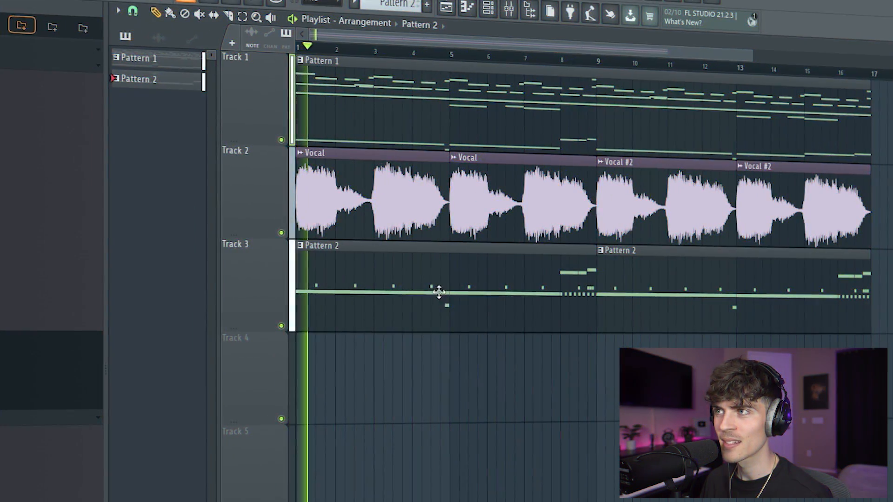
# Examine the 808 7 line and the bar 8 notes of 808 [Misery] while the arrangement plays.
pyautogui.click(489, 10)
pyautogui.click(474, 496)
pyautogui.scroll(-3, 398, 444)
pyautogui.click(484, 11)
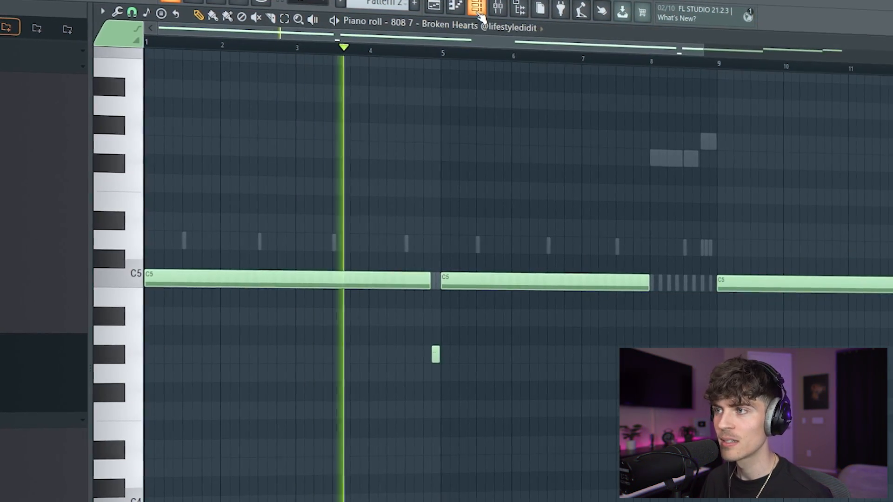
pyautogui.click(478, 12)
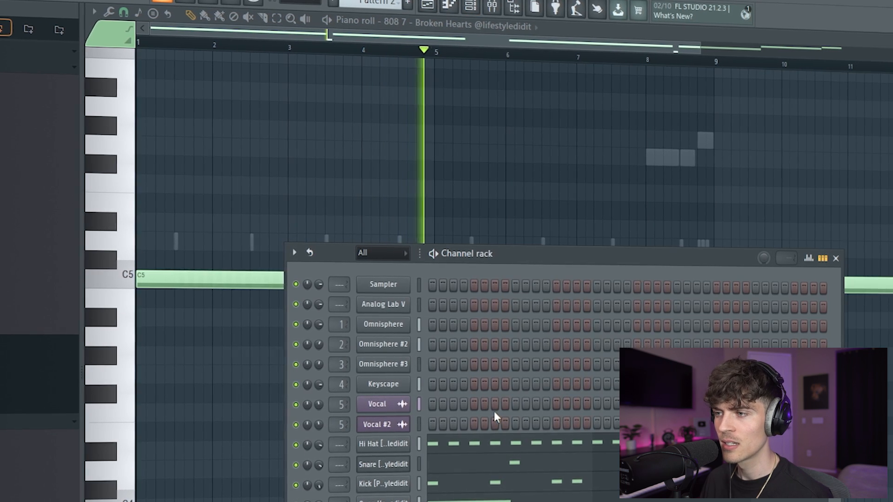
pyautogui.click(488, 499)
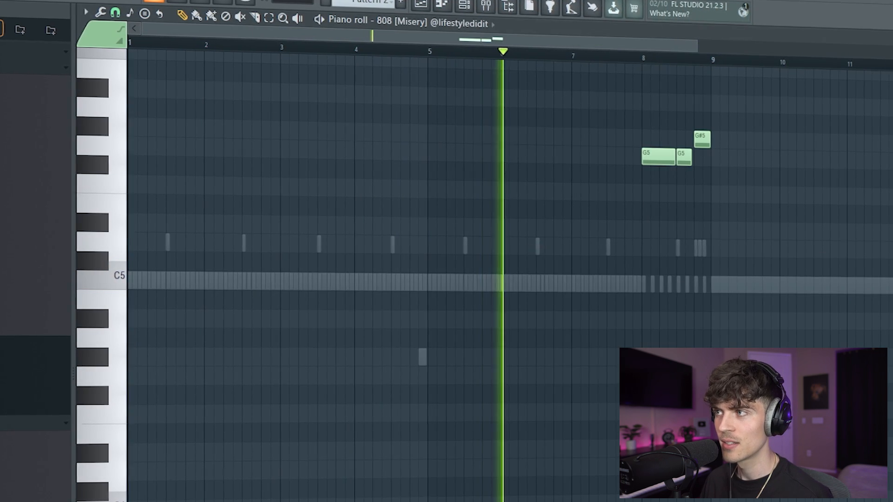
pyautogui.scroll(2, 511, 288)
pyautogui.scroll(3, 610, 56)
pyautogui.moveTo(548, 38); pyautogui.dragTo(639, 60)
pyautogui.rightClick(643, 177)
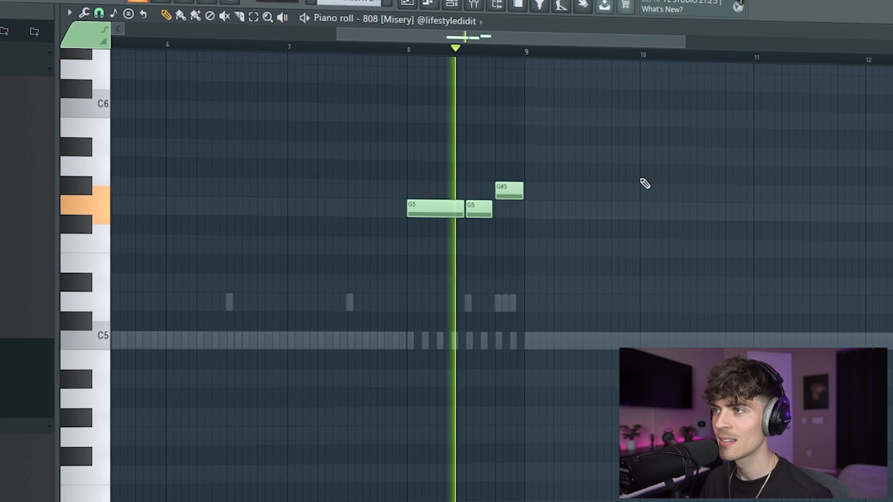
pyautogui.scroll(-3, 412, 54)
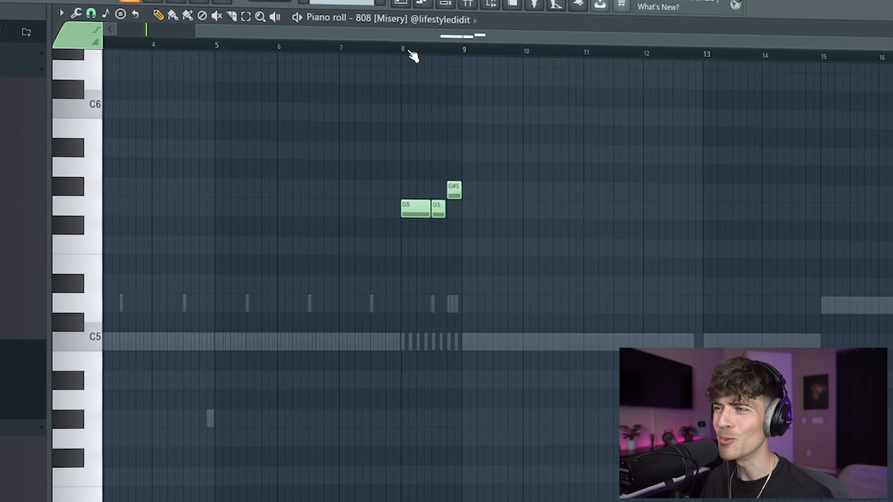
pyautogui.scroll(-1, 412, 54)
# Listen to the full arrangement with both 808s while checking the channels and playlist, and stop playback.
pyautogui.click(449, 4)
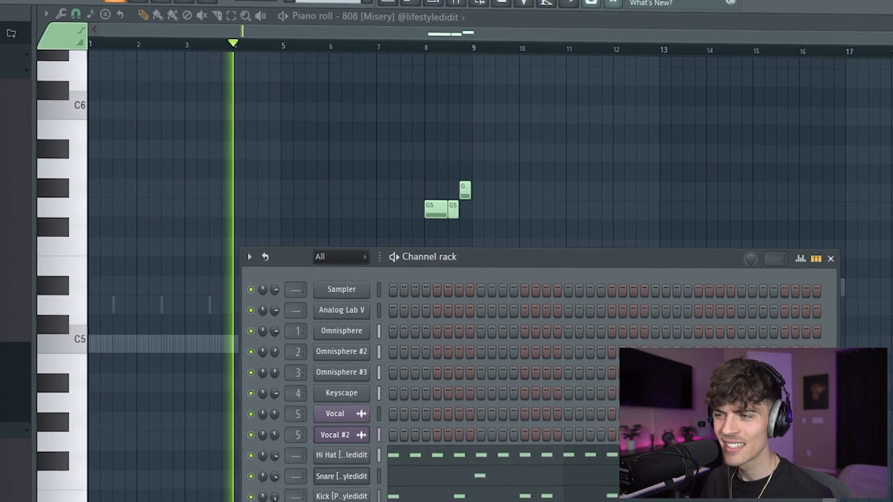
pyautogui.click(388, 3)
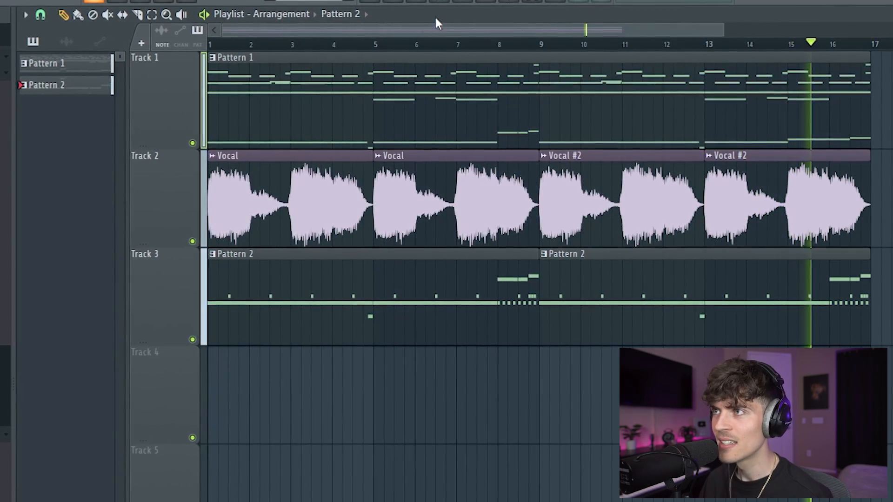
pyautogui.press('F6')
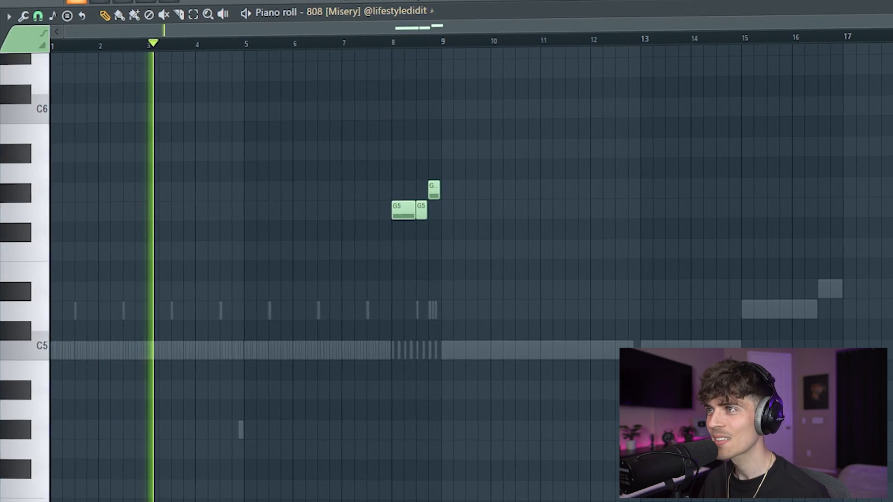
pyautogui.press('F6')
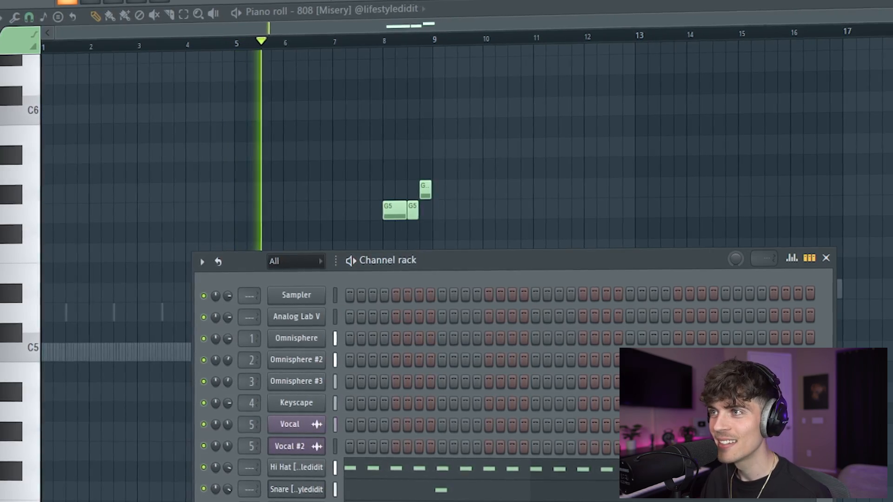
pyautogui.press('F5')
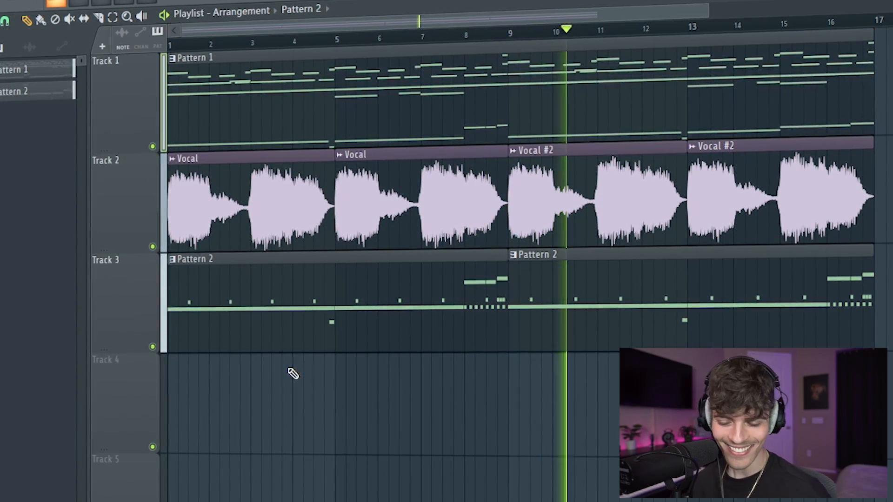
pyautogui.press('space')
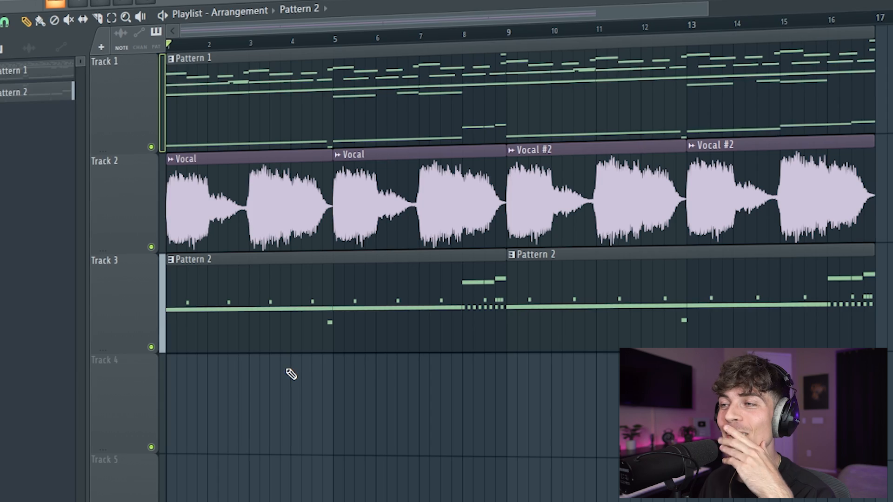